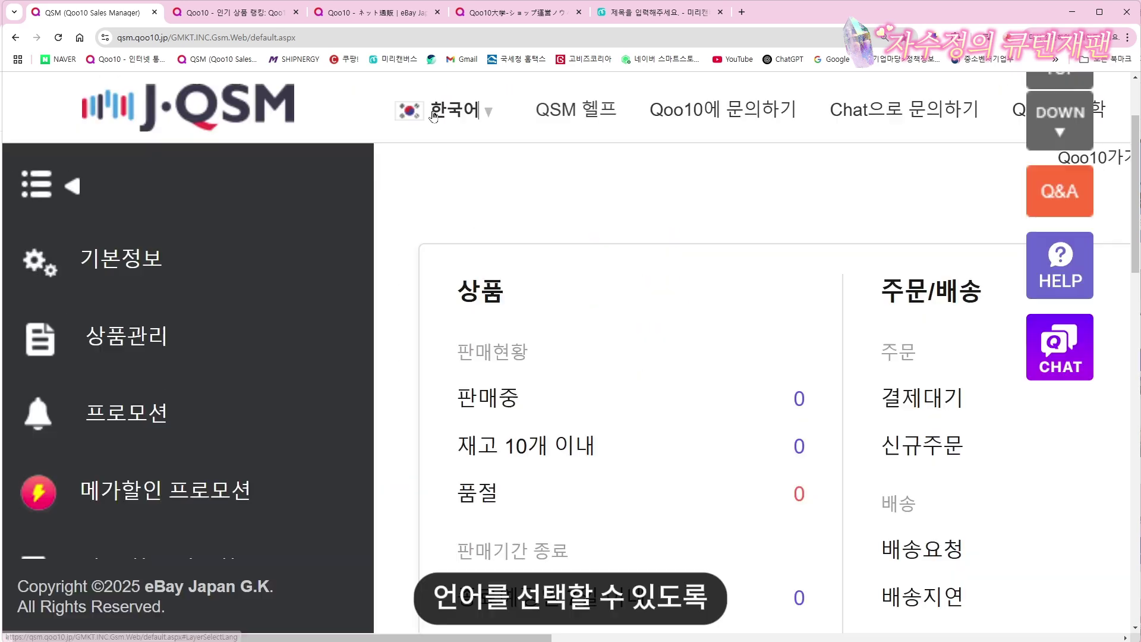
Open the QSM help and expand the 기본정보 section and the Qoo10 판매 준비/확인 section.
left_click(215, 92)
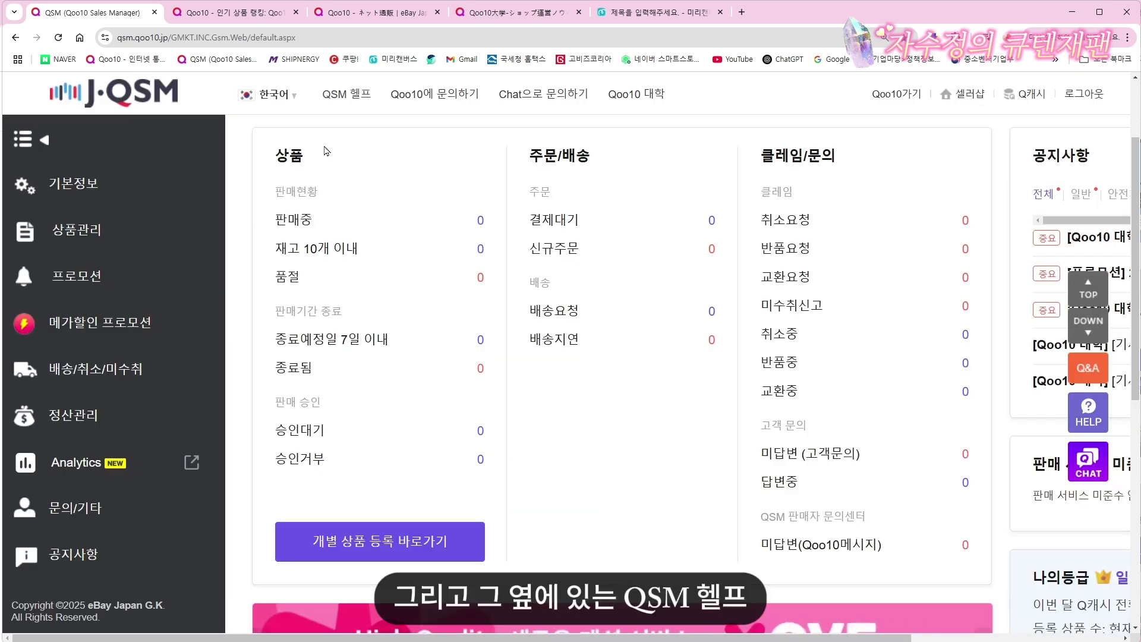
key("ctrl+0")
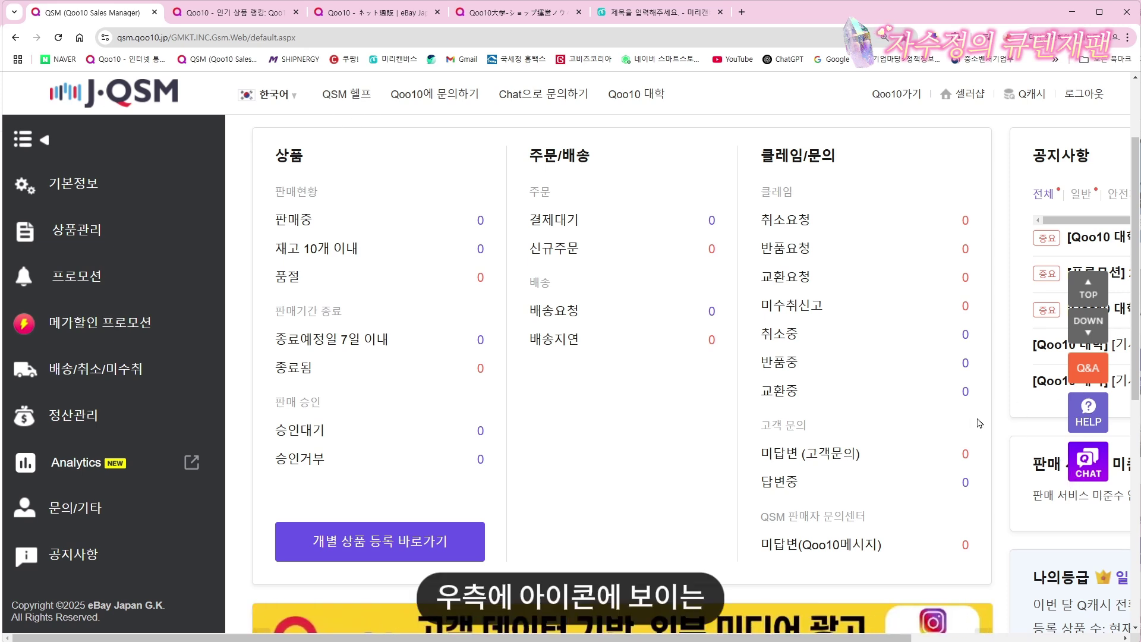
left_click(1089, 413)
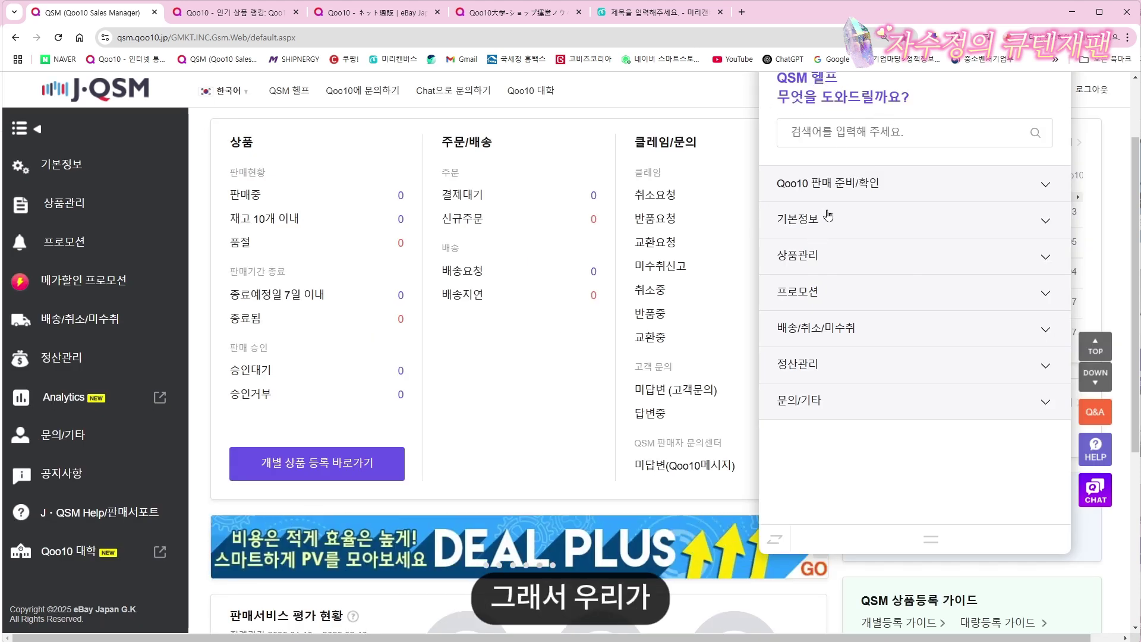
left_click(1037, 225)
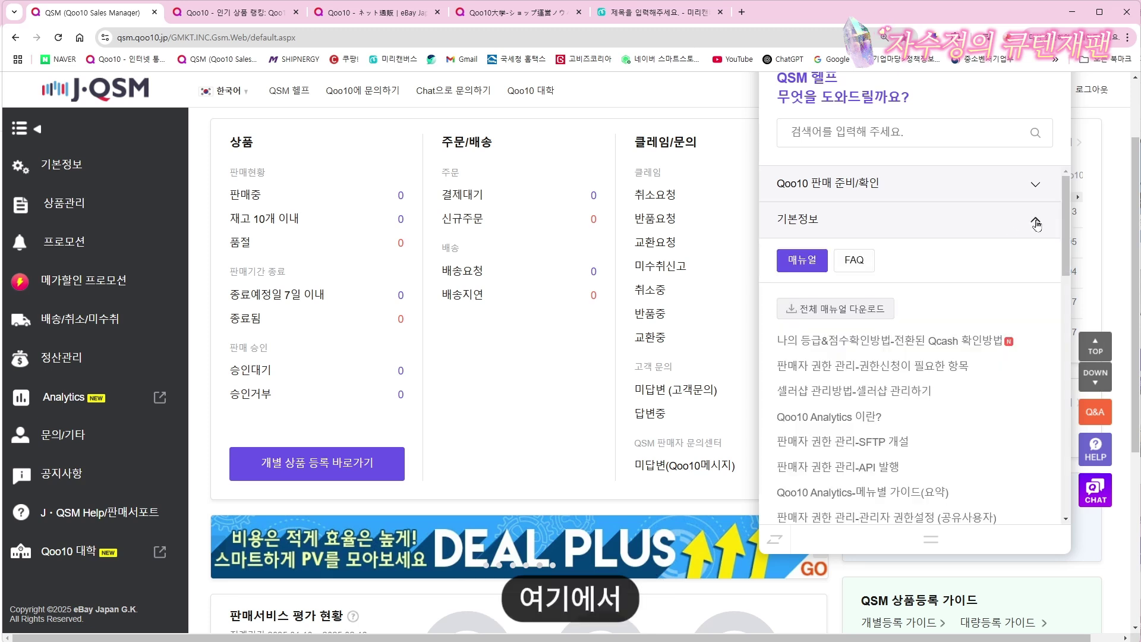
left_click(963, 185)
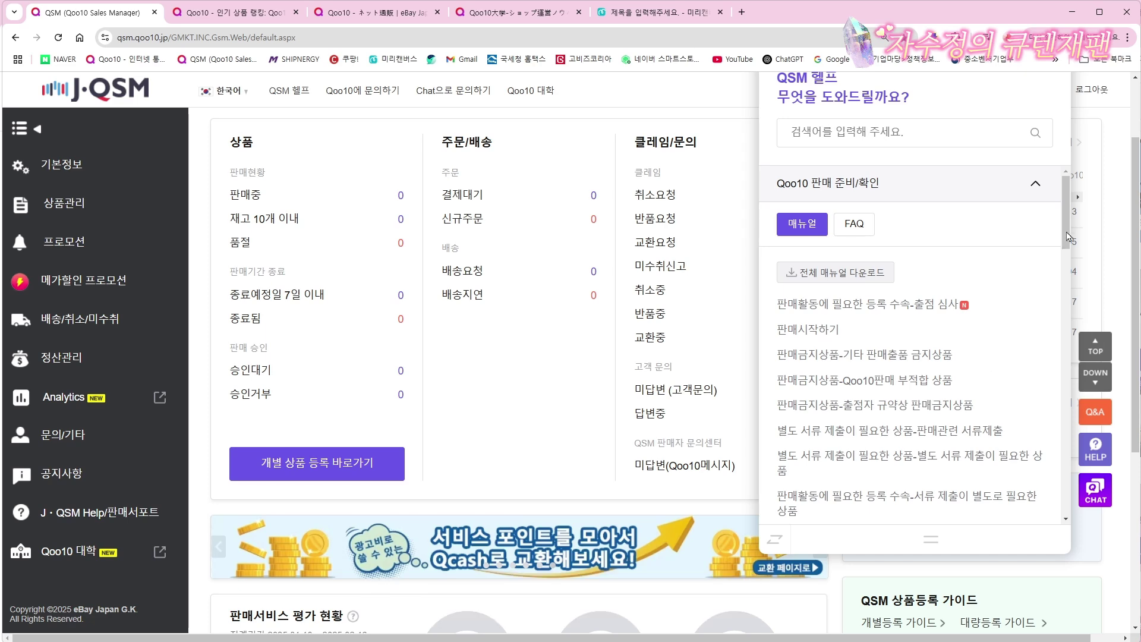
Read the 판매자 권한 관리-API 발행 manual, highlight its request fields from Seller ID to API 연동회사명, and close the help.
scroll(946, 401, "down", 3)
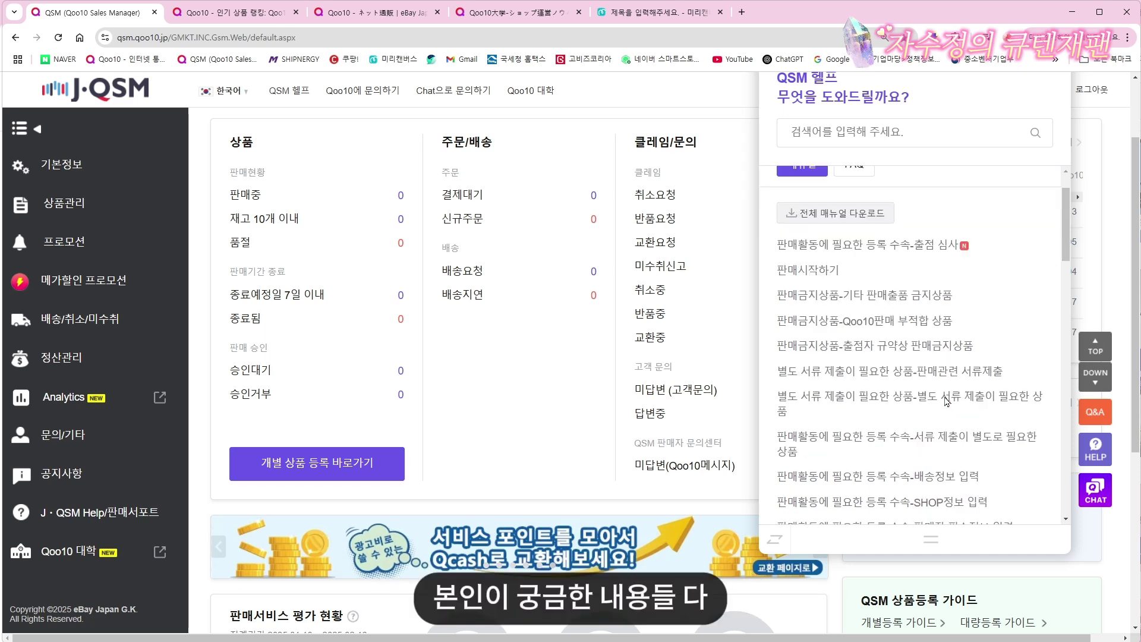
scroll(946, 401, "down", 6)
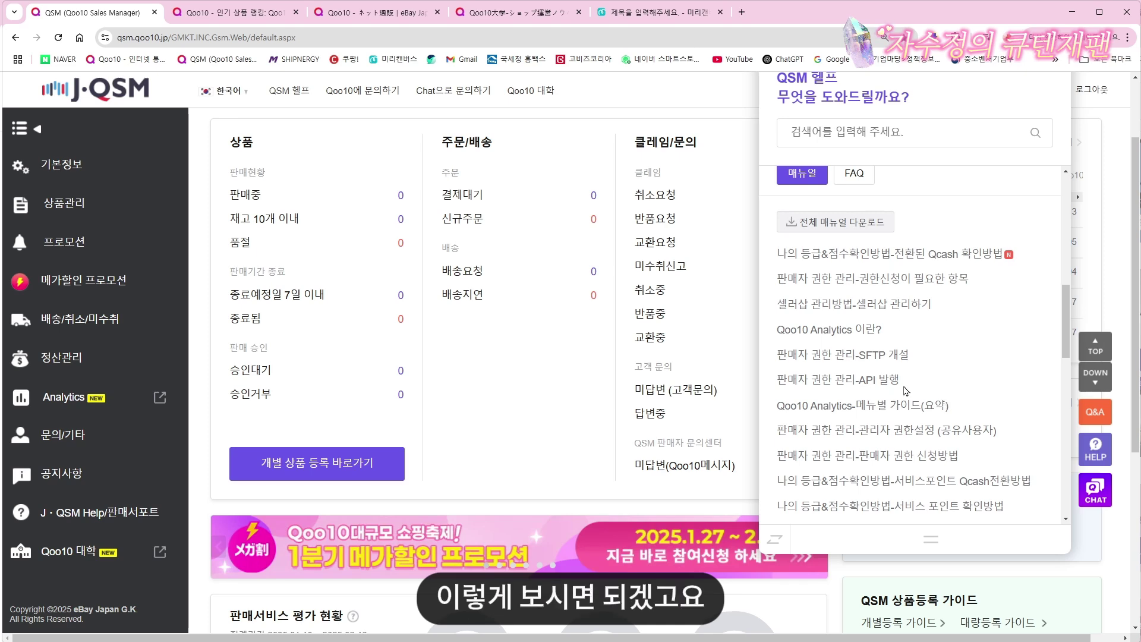
scroll(904, 389, "down", 2)
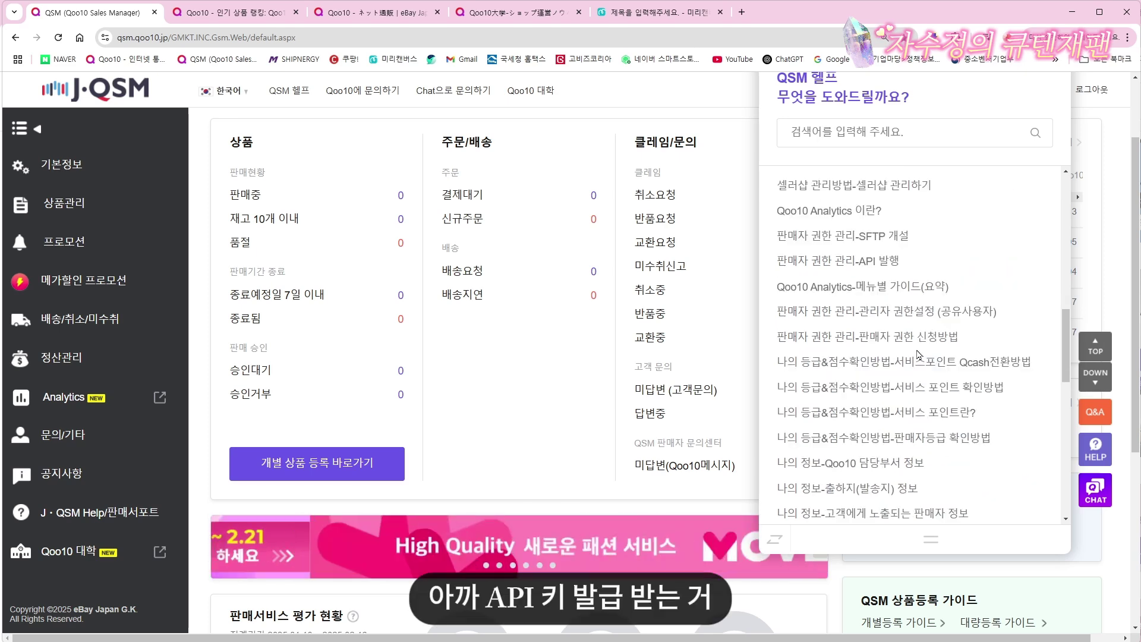
left_click(880, 263)
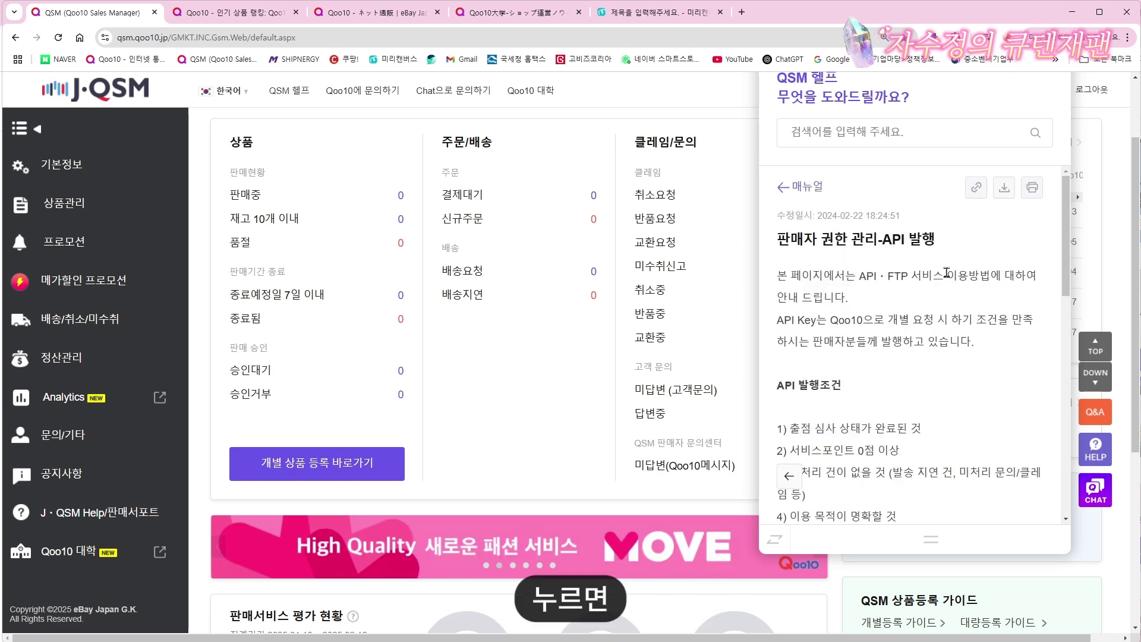
scroll(923, 327, "down", 8)
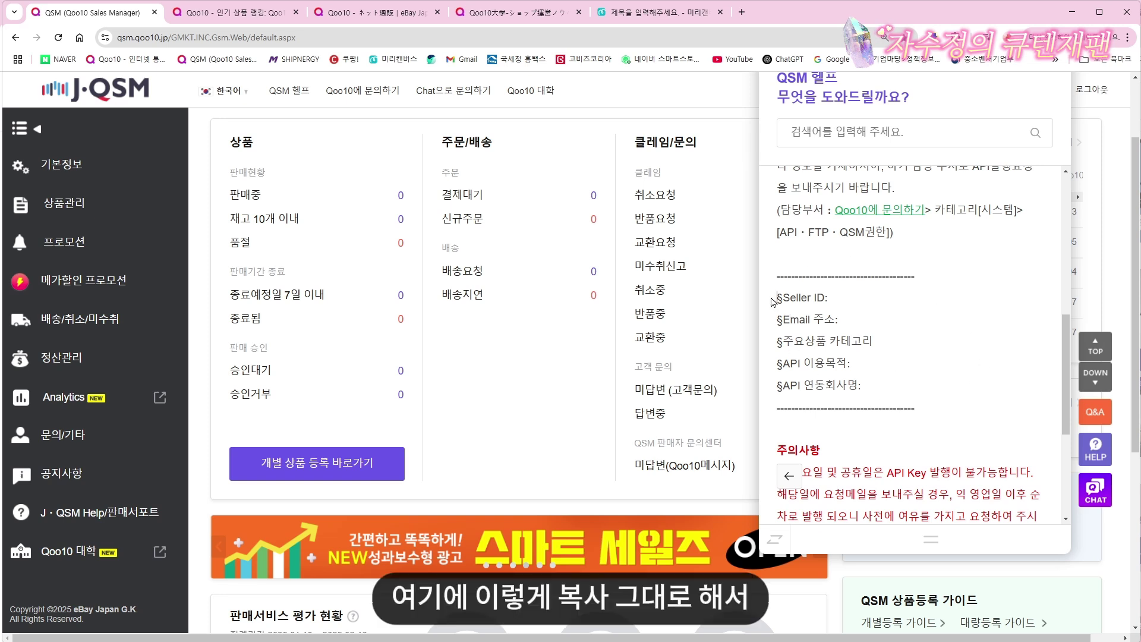
left_click_drag(774, 302, 904, 383)
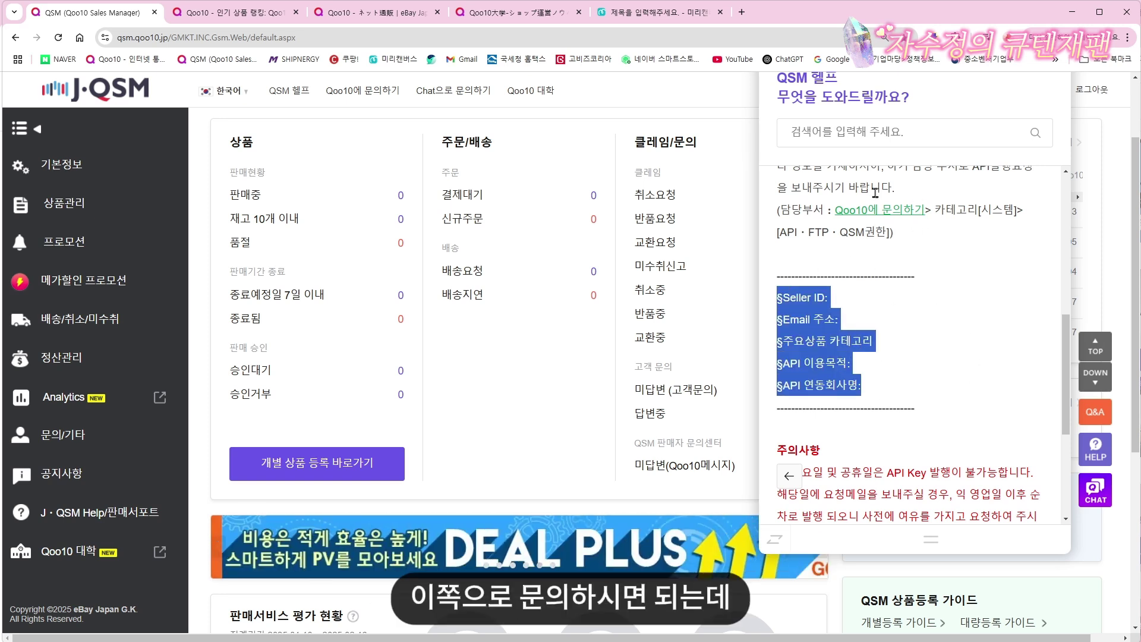
left_click(844, 366)
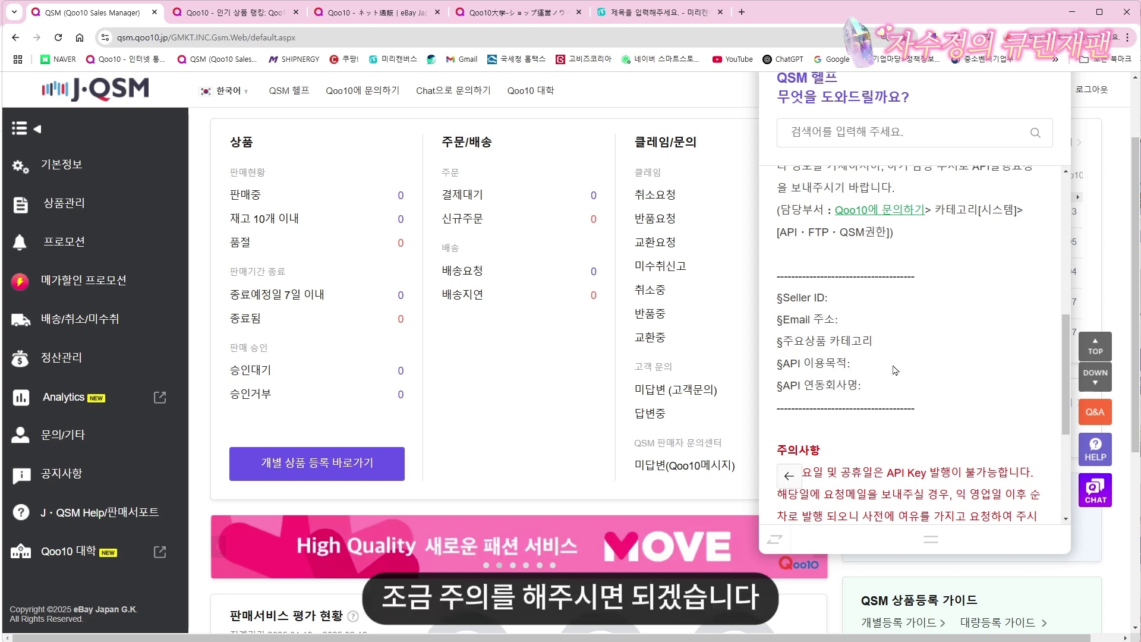
left_click(1095, 450)
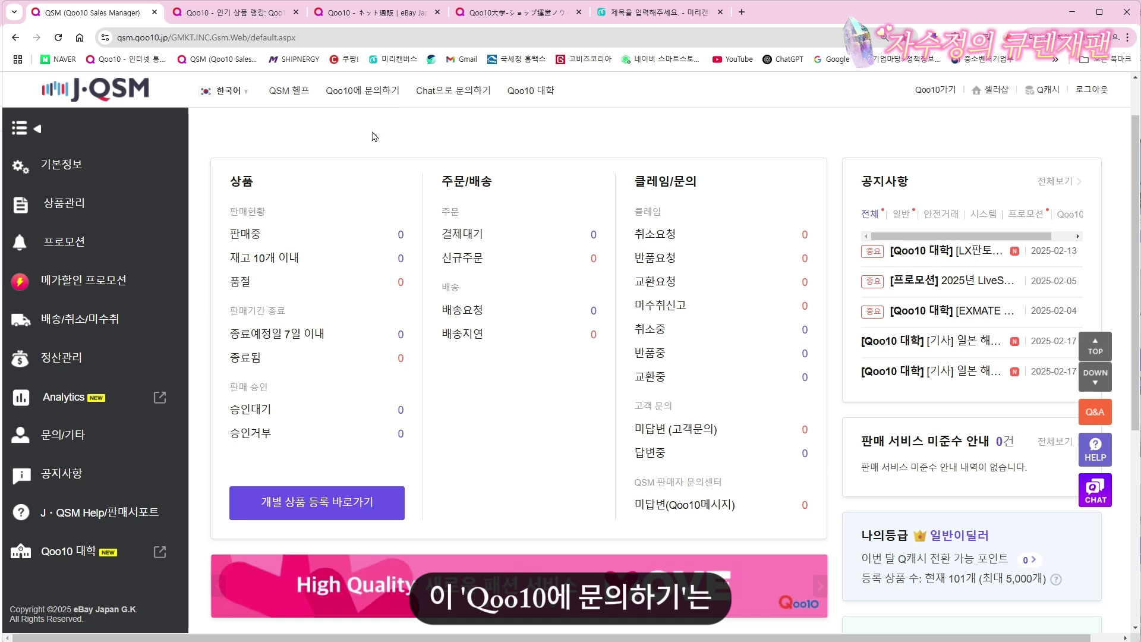
Open the Qoo10에 문의하기 inquiry form and widen its window.
left_click(1096, 415)
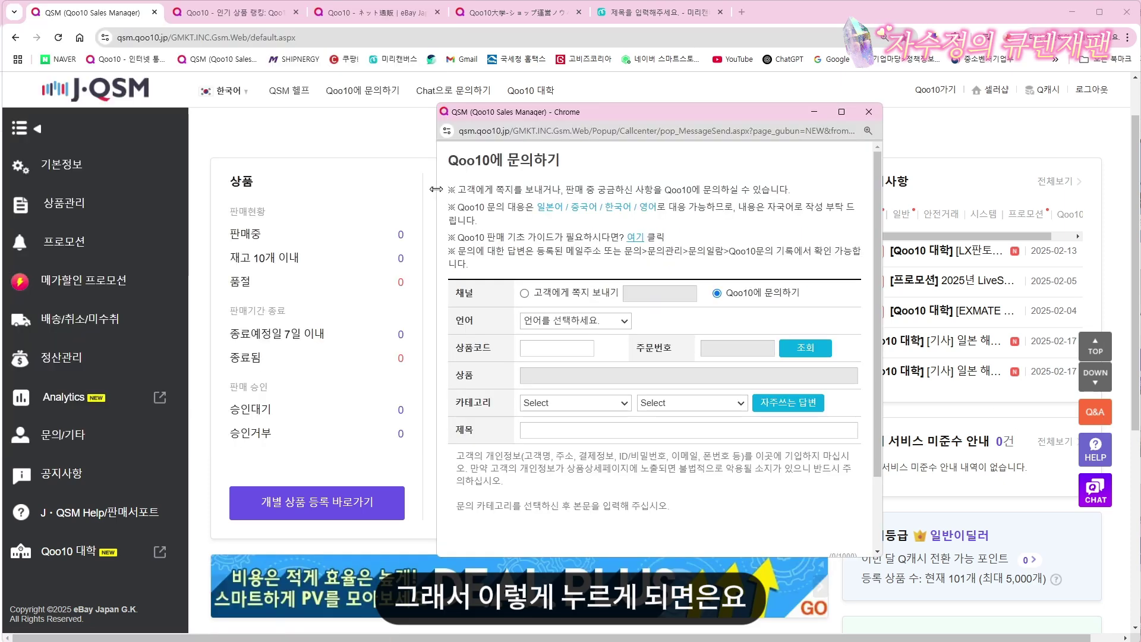
left_click_drag(317, 176, 299, 175)
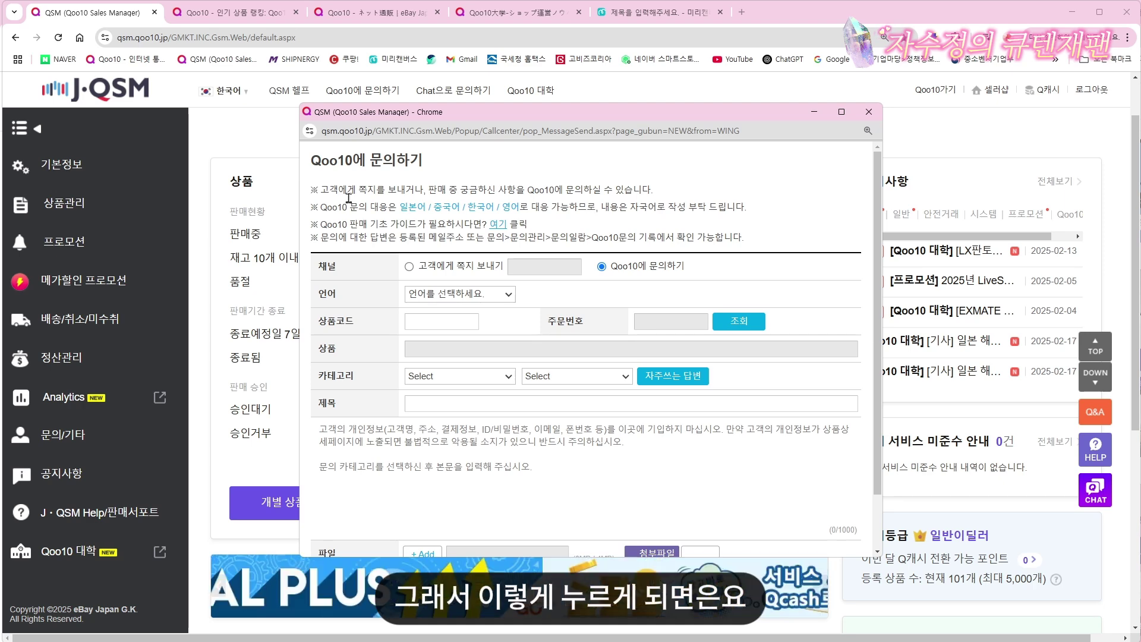
scroll(600, 349, "up", 1)
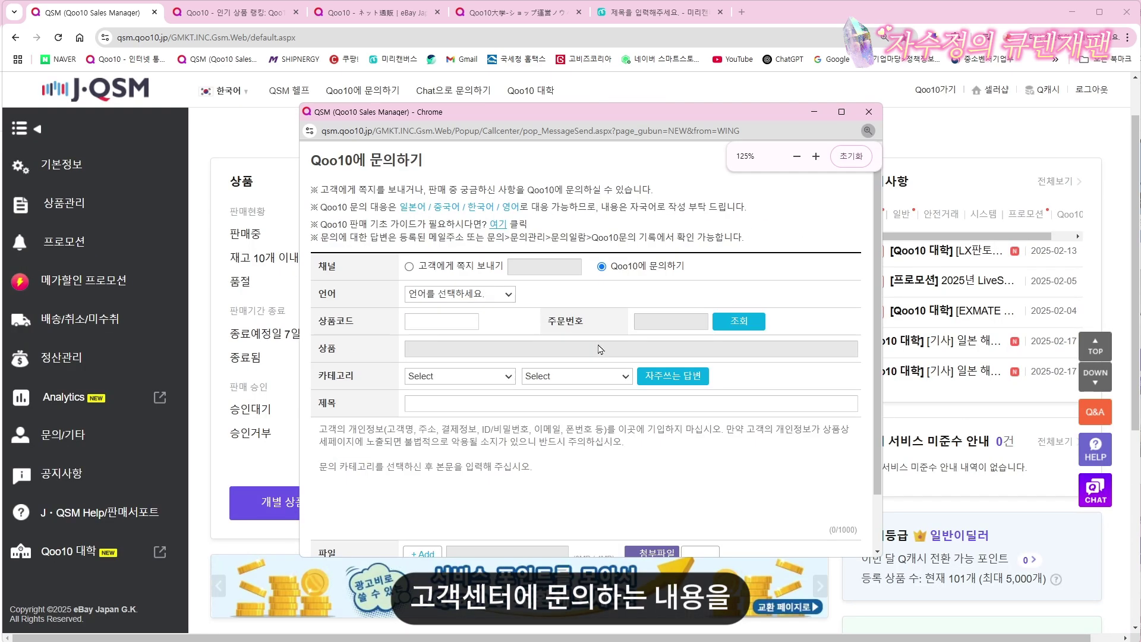
scroll(600, 349, "up", 1)
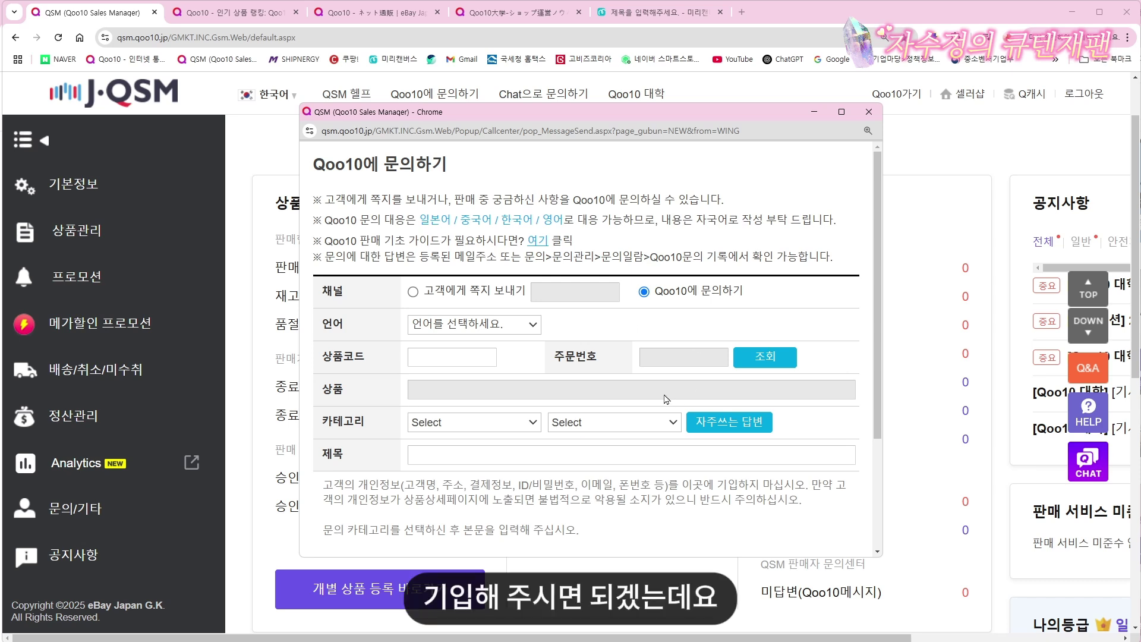
Set the inquiry language to 한국어 and open the first 카테고리 list.
left_click(475, 329)
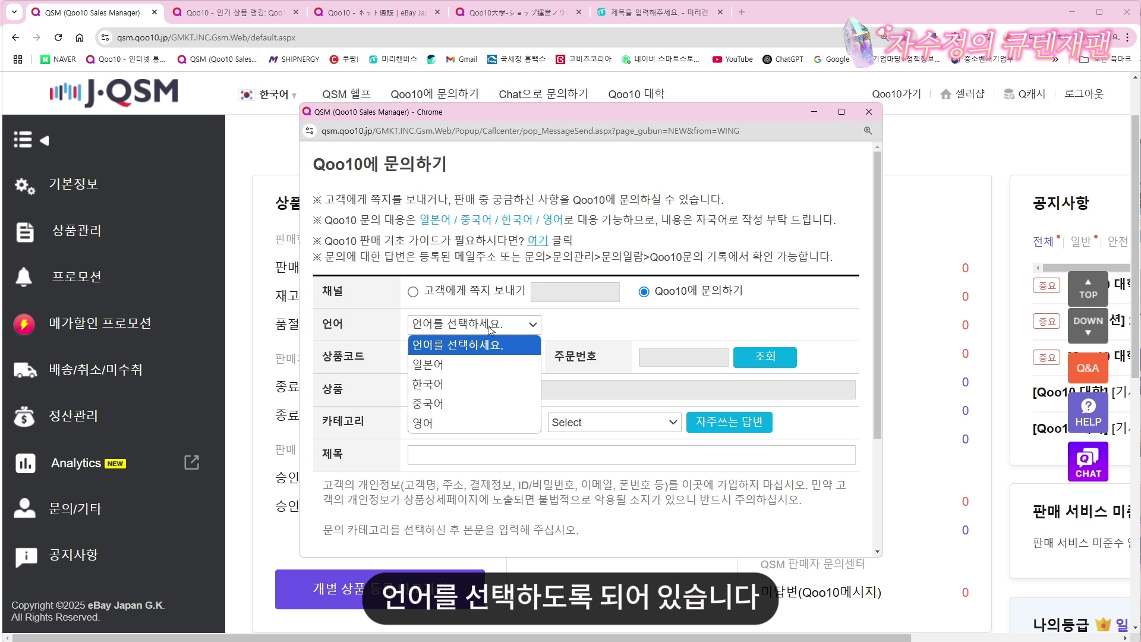
left_click(480, 385)
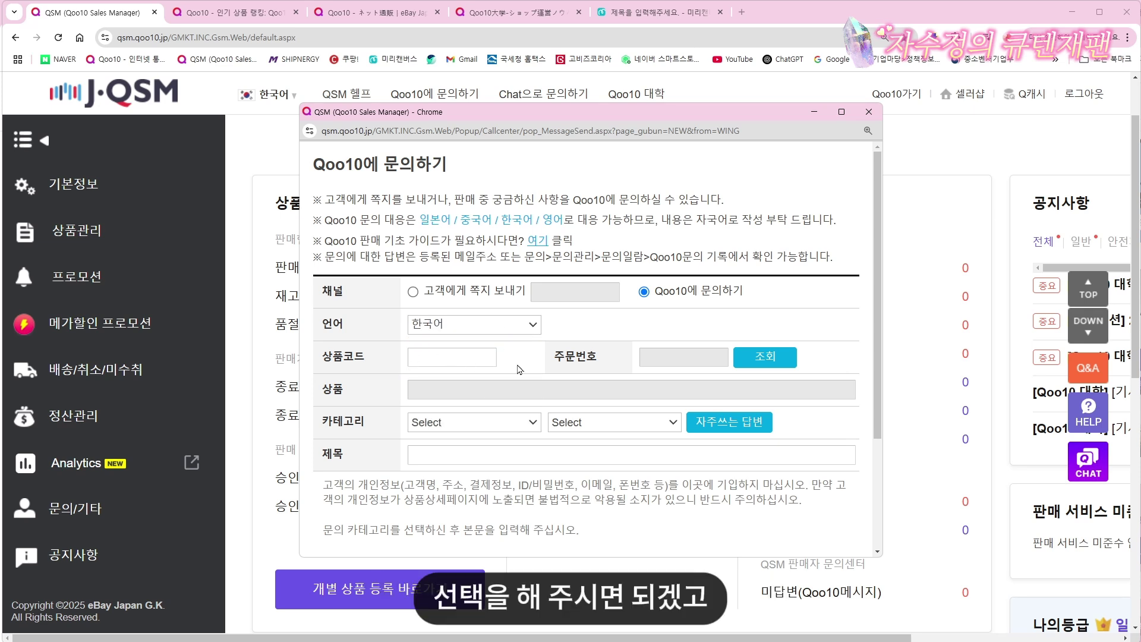
left_click(471, 422)
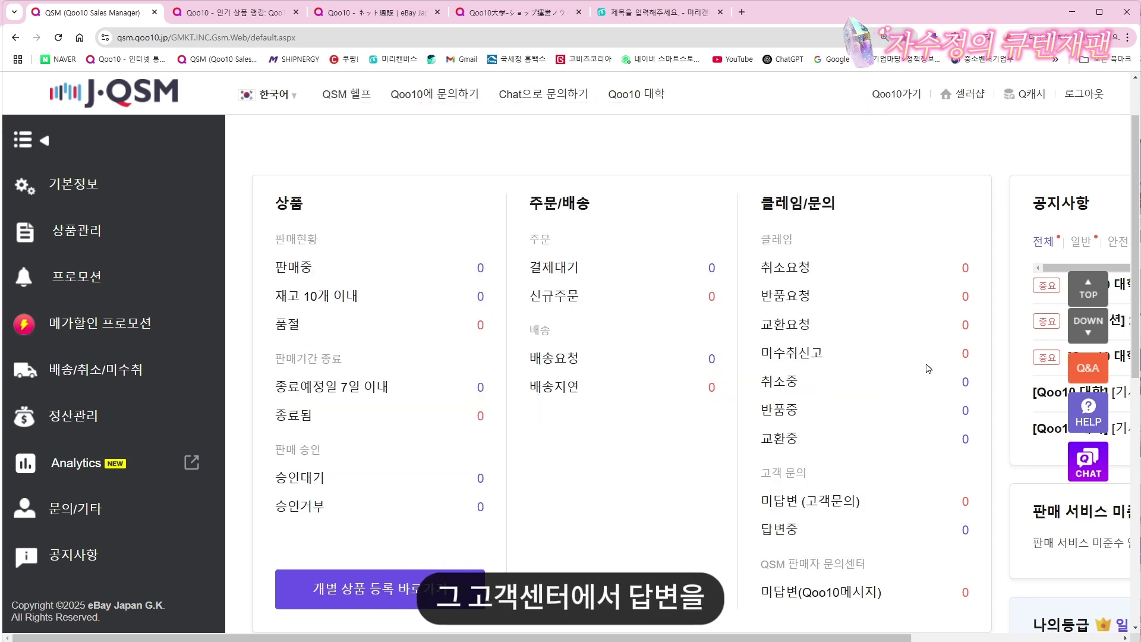
Go to the QSM 판매자 문의센터 page within the 문의/기타 section.
scroll(929, 368, "down", 4)
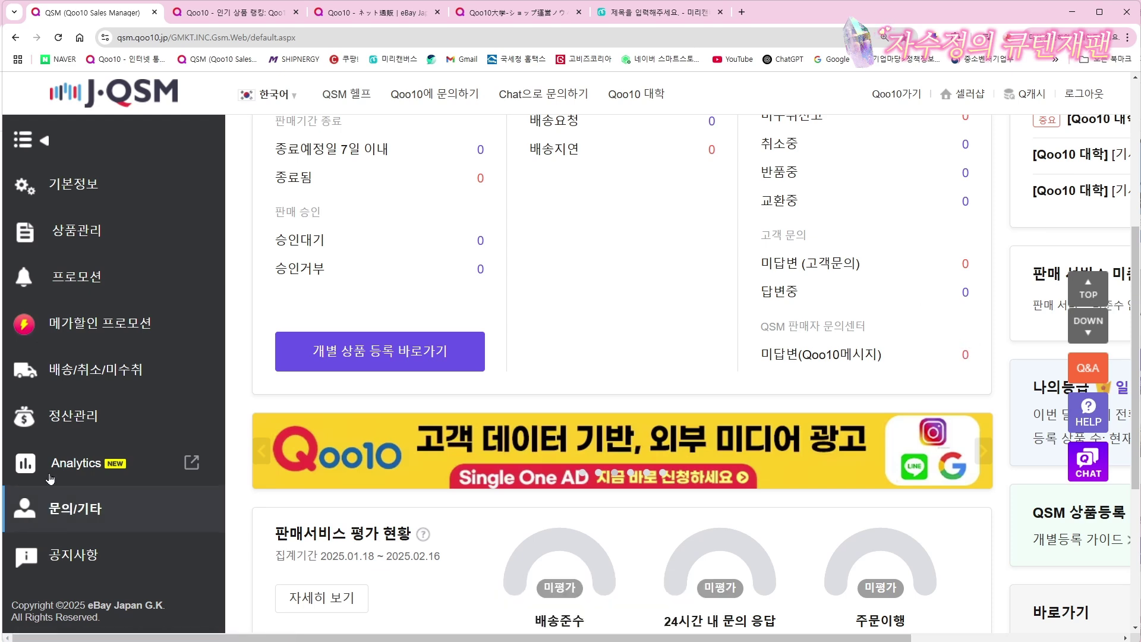
scroll(45, 499, "down", 2)
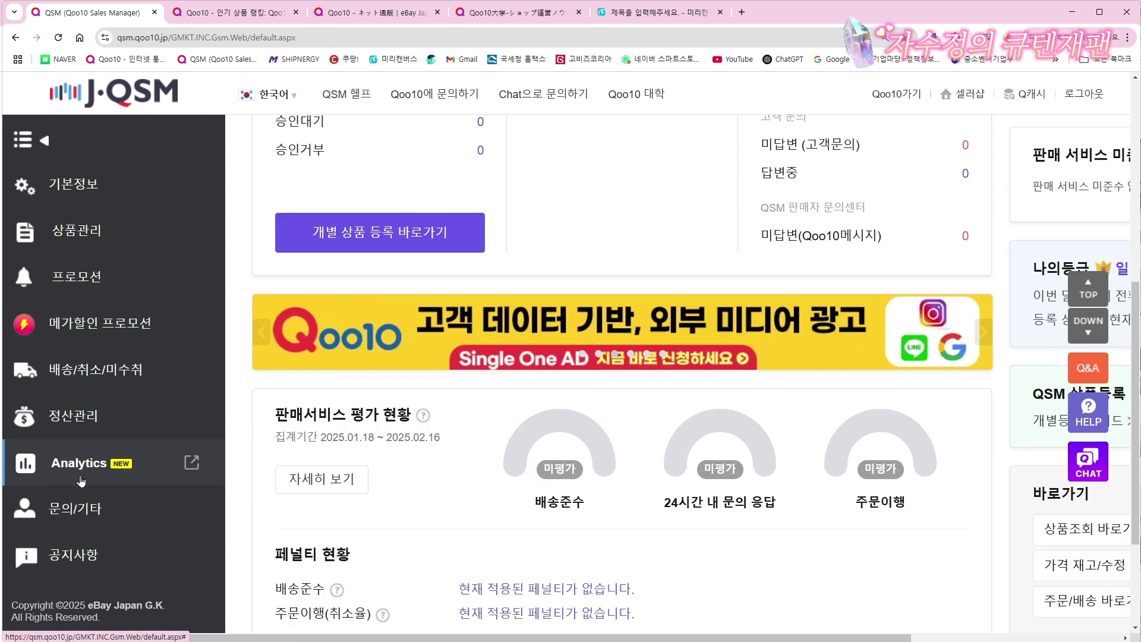
left_click(60, 510)
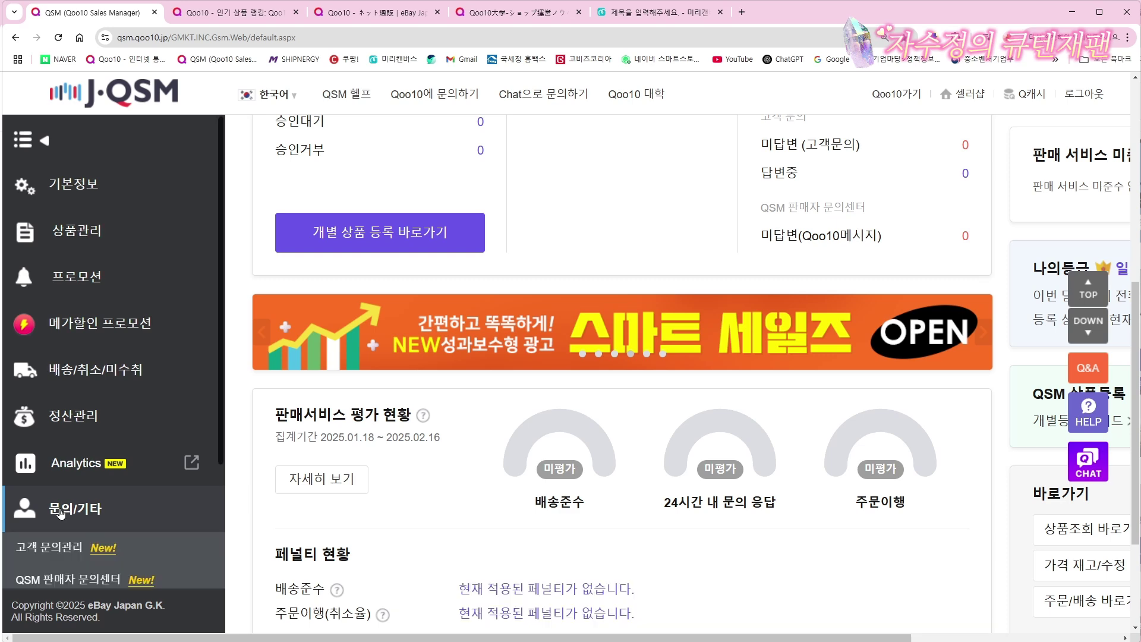
scroll(65, 513, "down", 2)
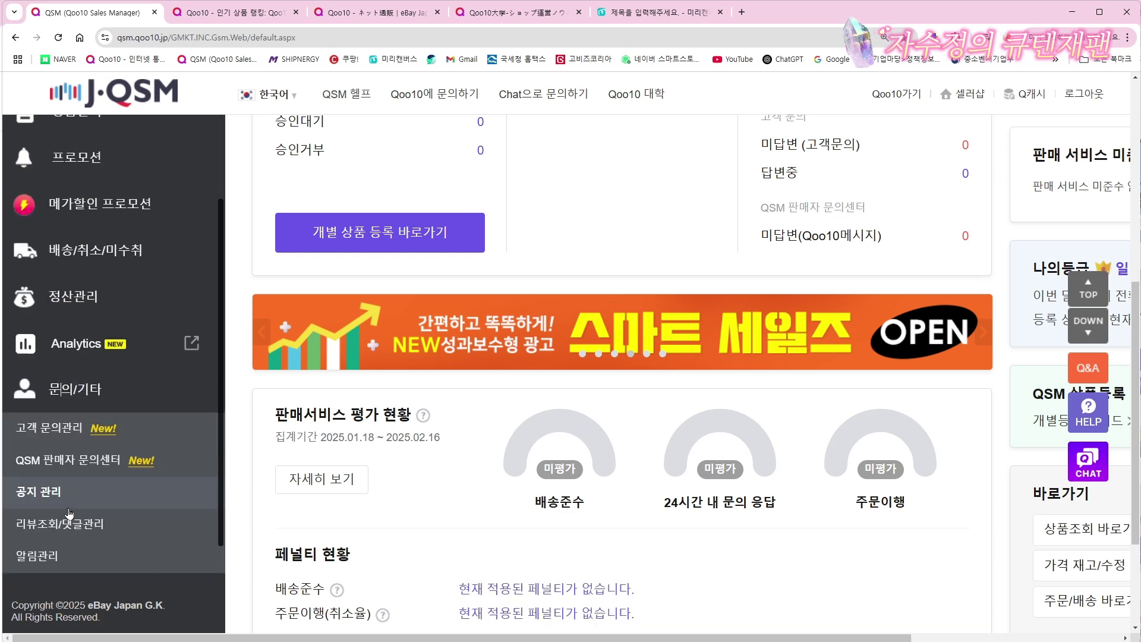
left_click(71, 468)
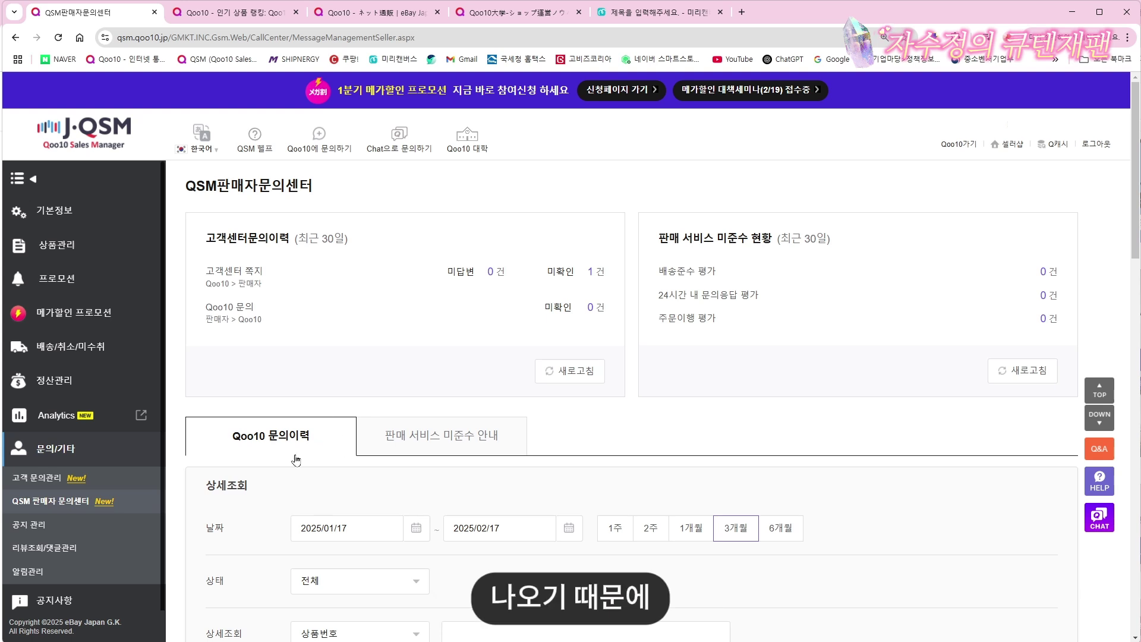
Show the Qoo10 문의 list in the Qoo10 inquiry history.
scroll(295, 460, "down", 3)
scroll(596, 475, "down", 4)
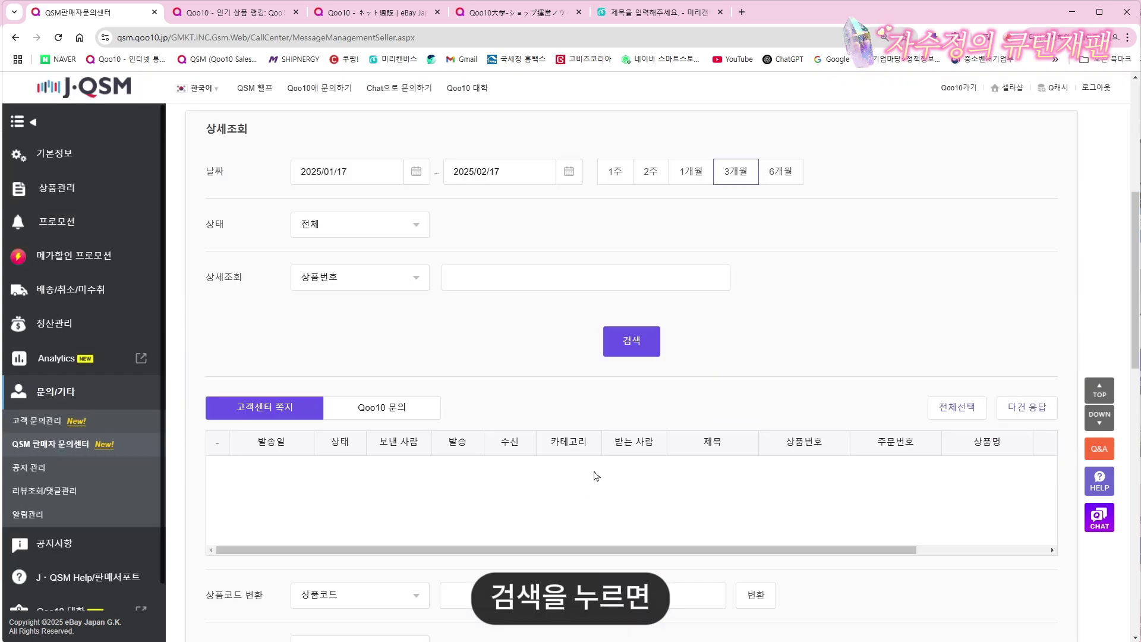
left_click(384, 408)
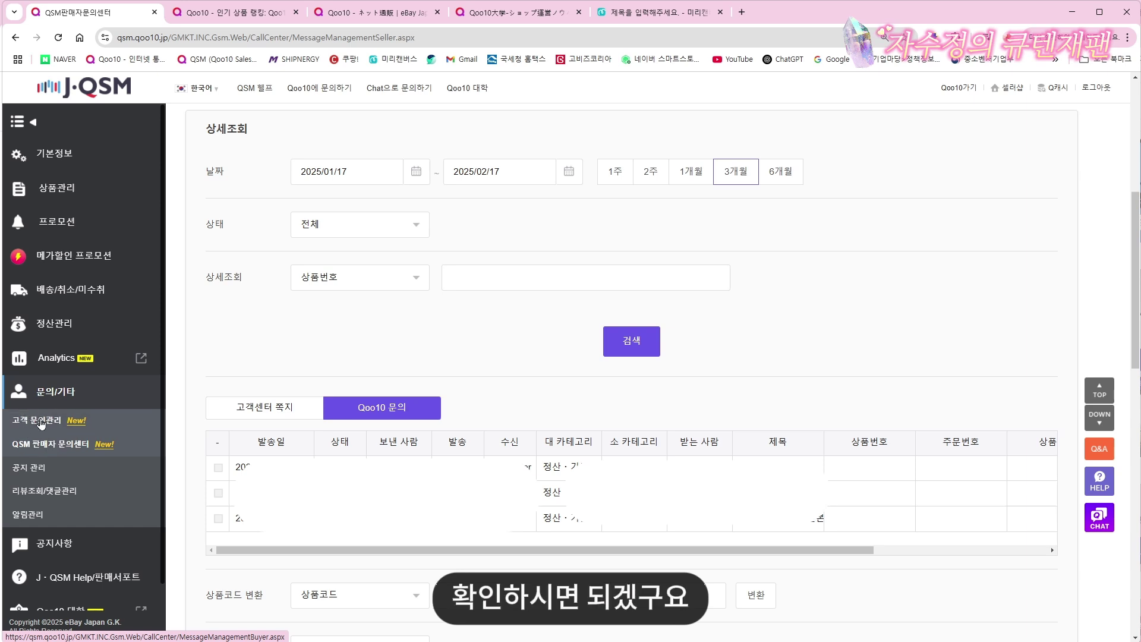
Return to the dashboard, open the unanswered customer inquiries, and examine the inquiry list and the order information section.
left_click(90, 95)
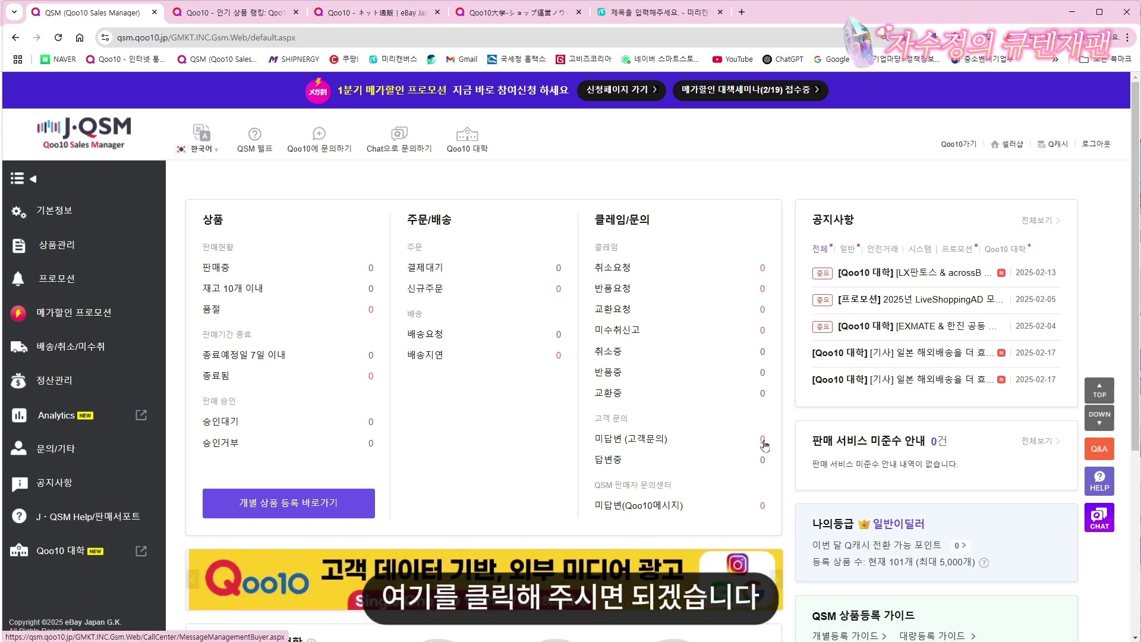
left_click(763, 441)
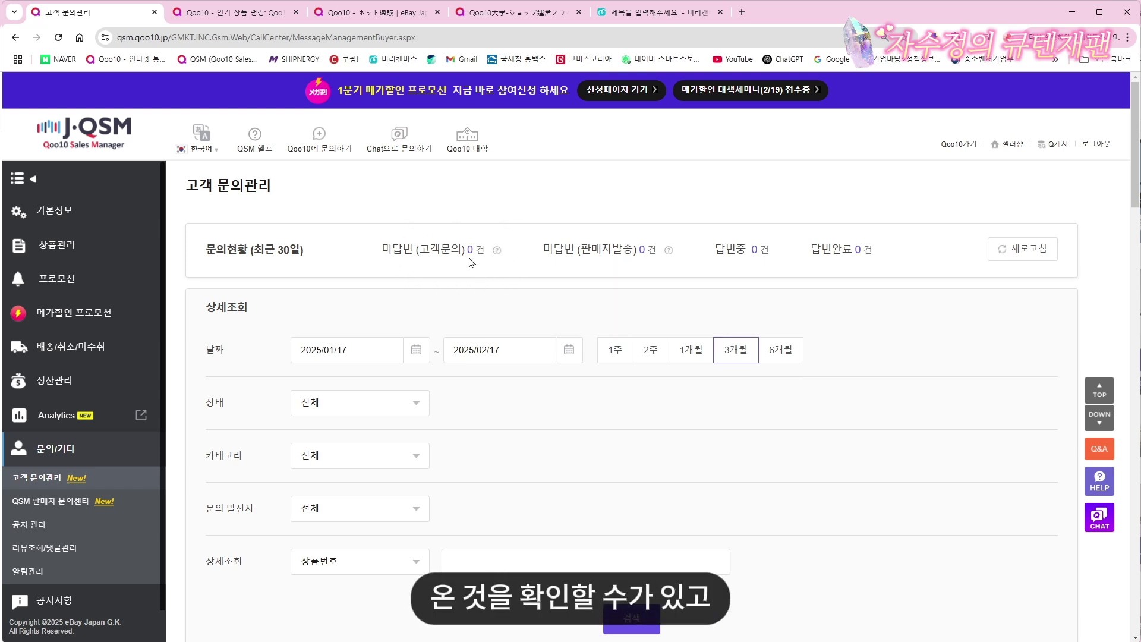
scroll(471, 262, "down", 5)
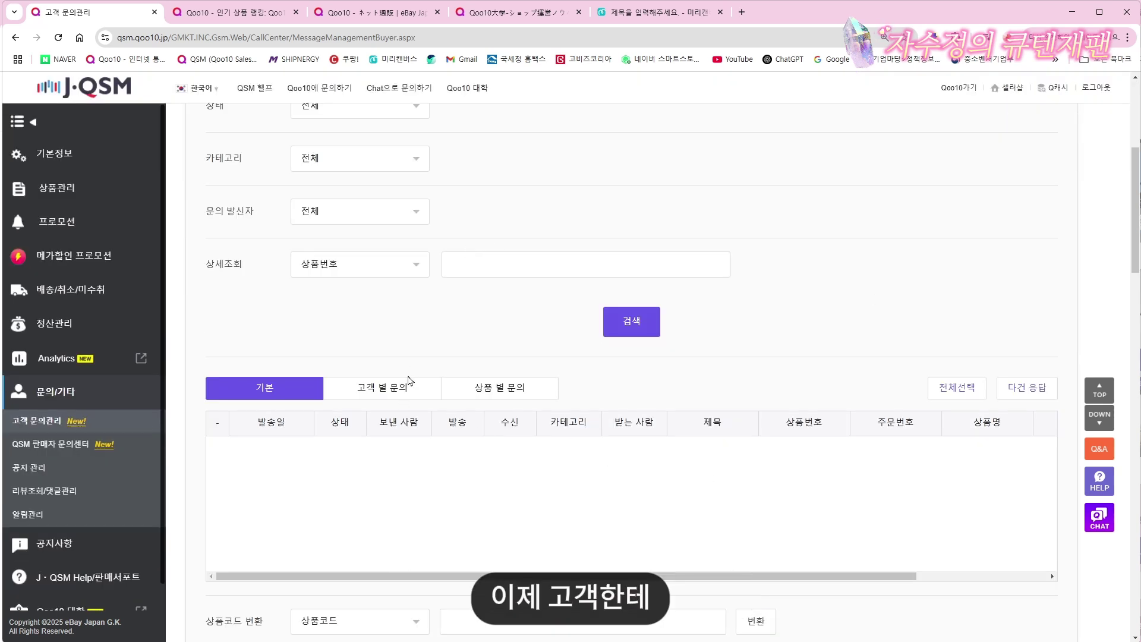
scroll(600, 432, "down", 4)
scroll(600, 432, "down", 5)
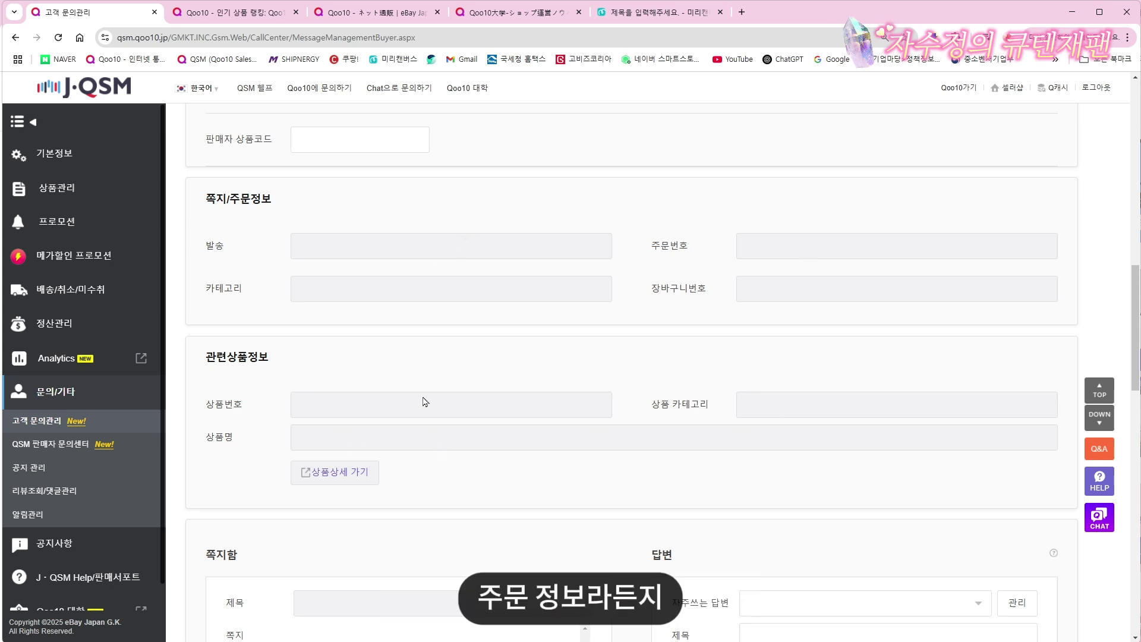
Set the source language of the customer message translator to JAPANESE.
scroll(503, 463, "down", 4)
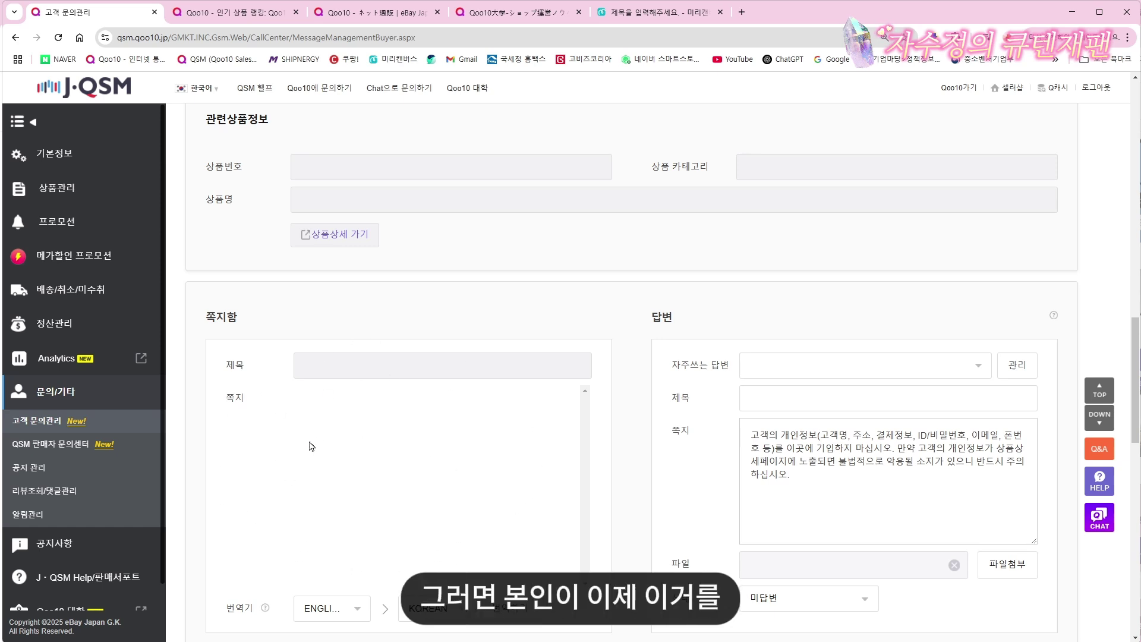
scroll(315, 407, "down", 2)
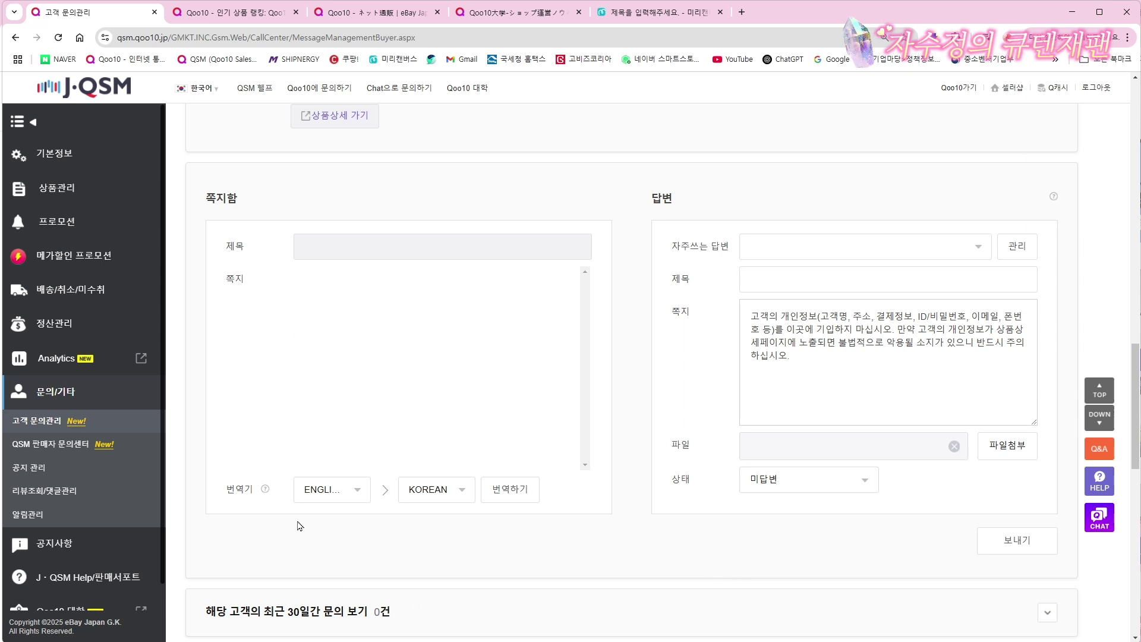
left_click(347, 495)
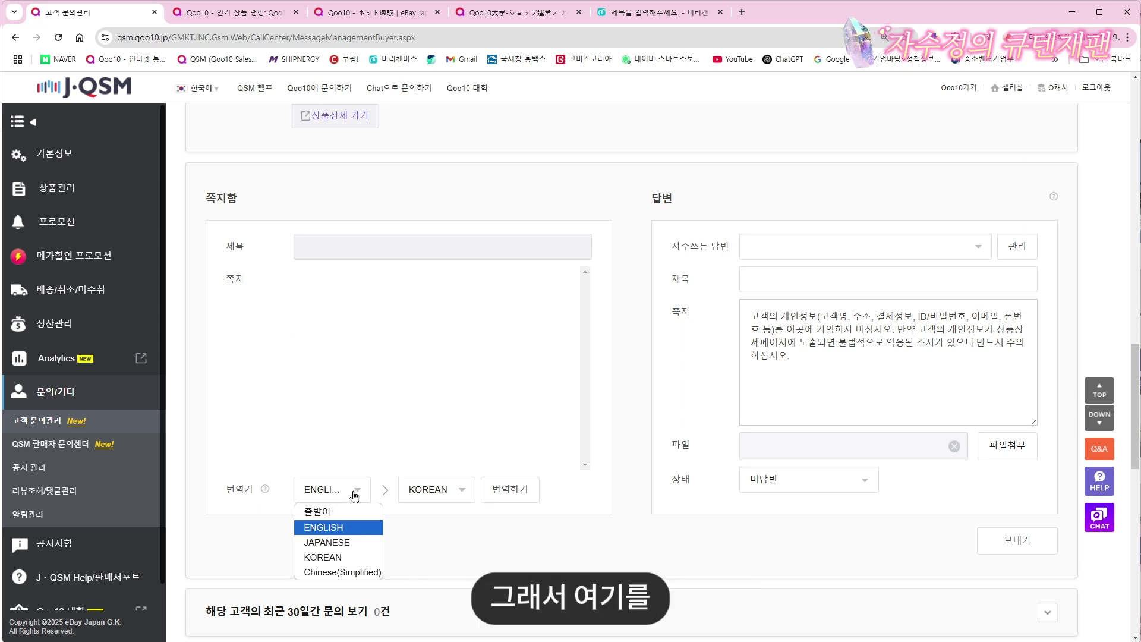
left_click(325, 543)
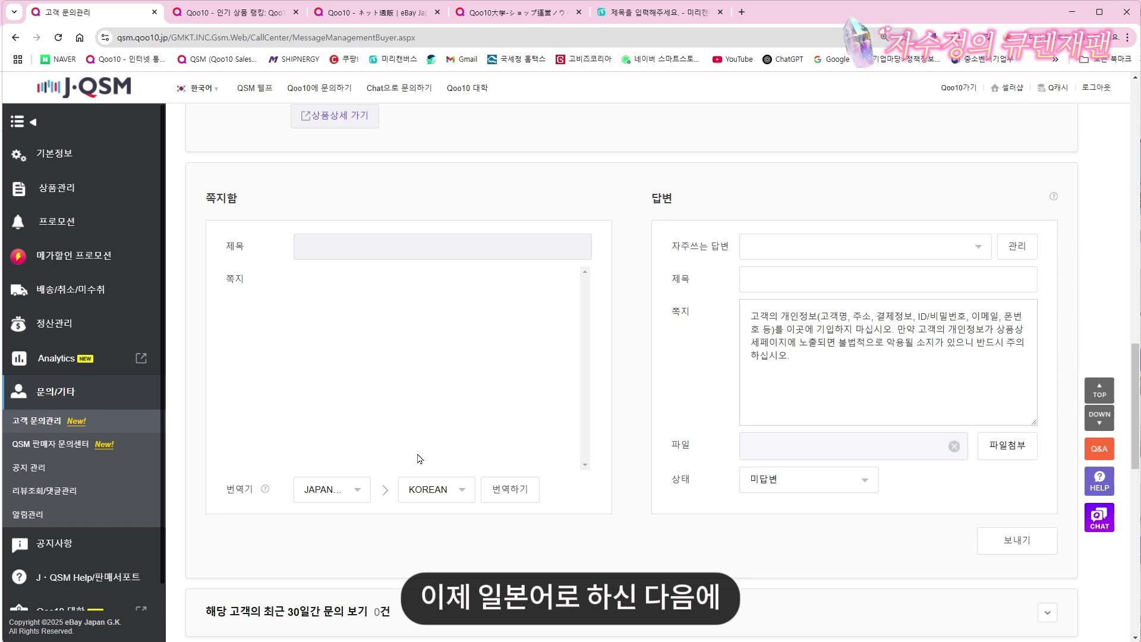
Go through the title and message fields of the customer reply form and set the reply status to 답변완료.
left_click(845, 368)
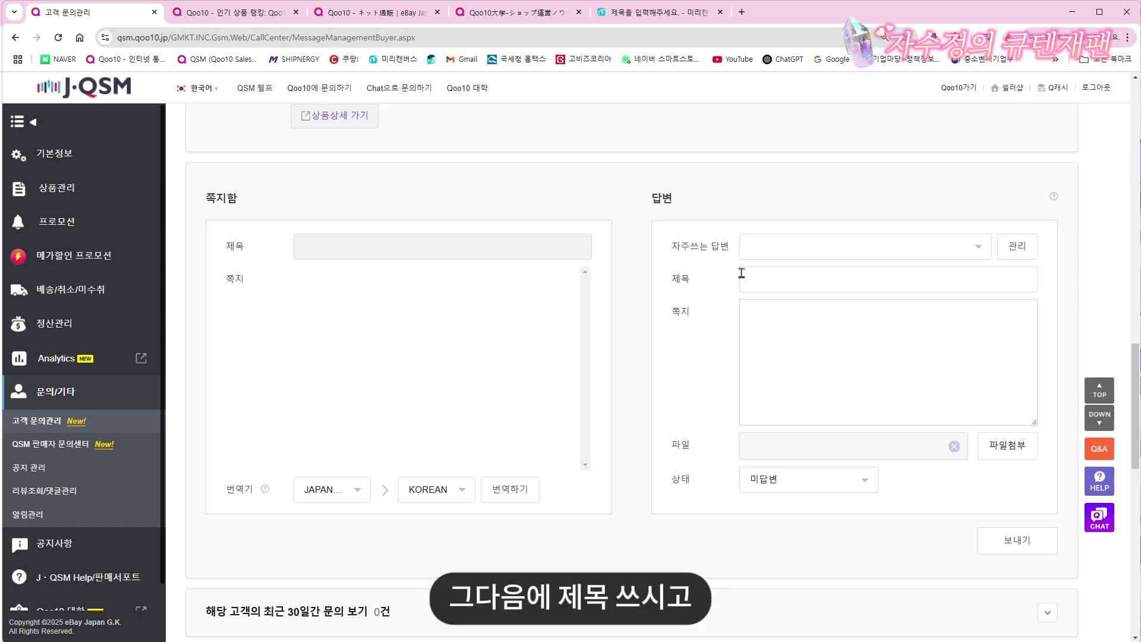
left_click(769, 281)
left_click(790, 327)
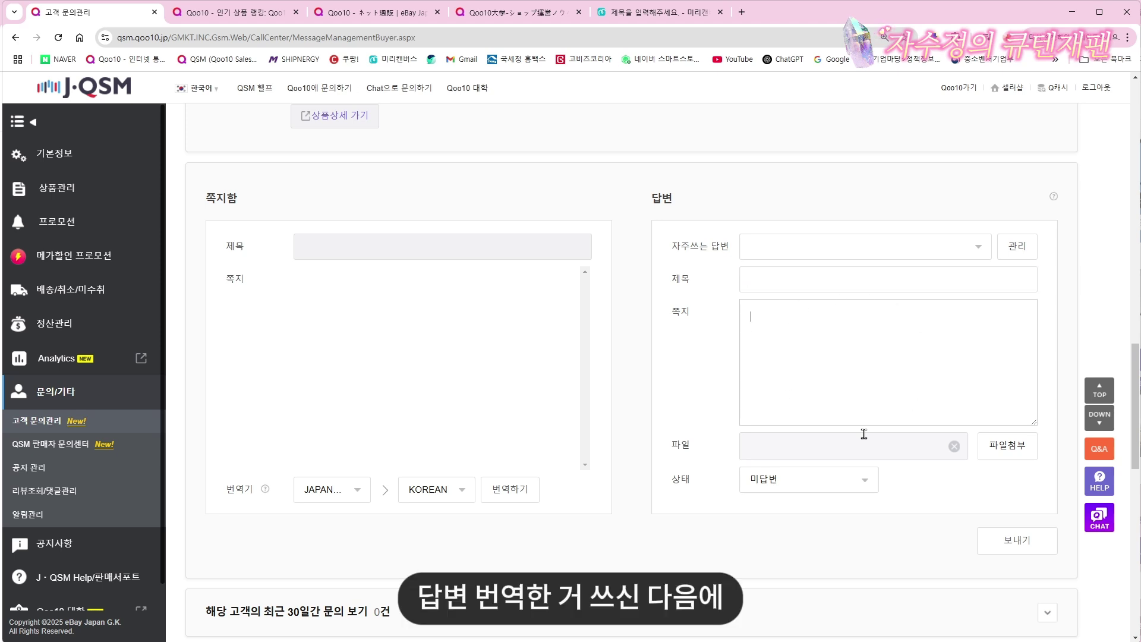
left_click(849, 479)
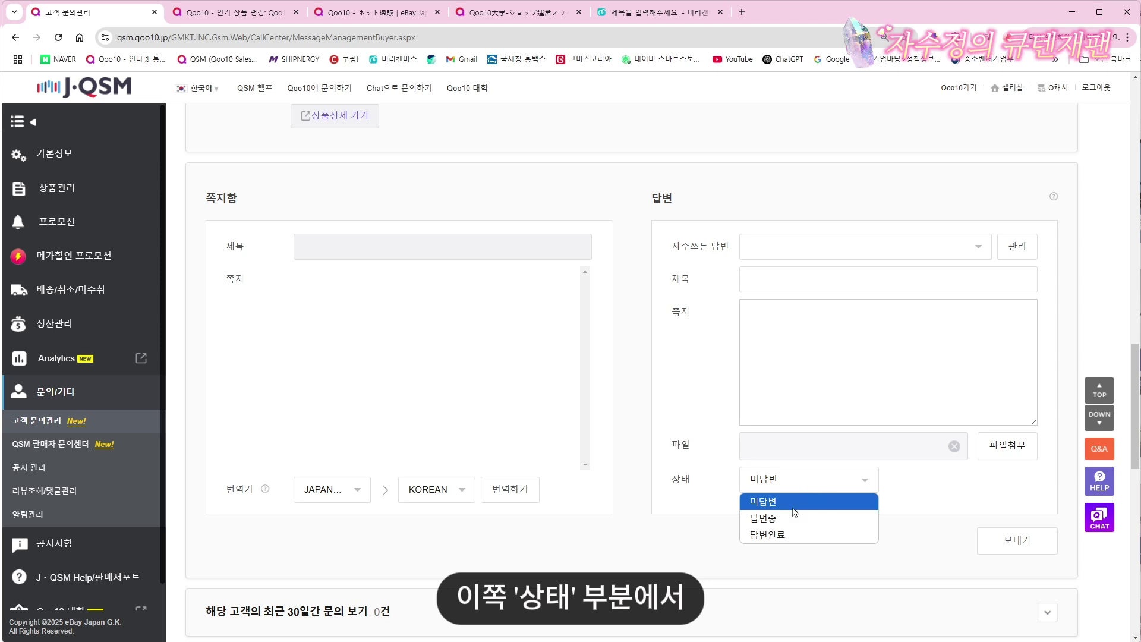
left_click(790, 538)
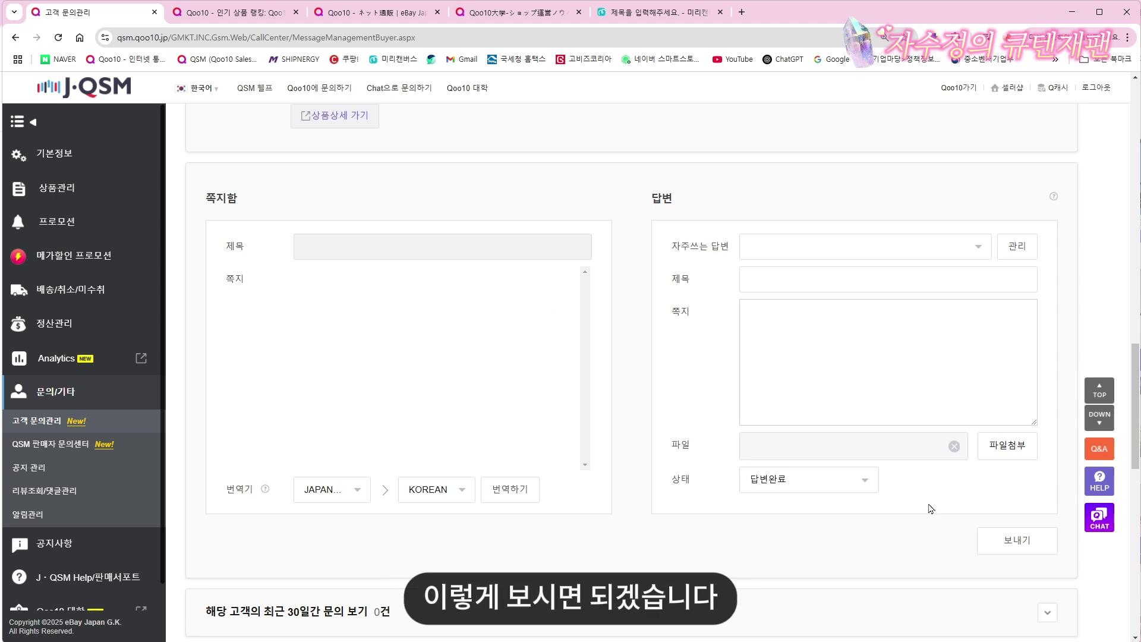
Return to the J·QSM dashboard, view the Qoo10 Seller Support chat, and close it again.
left_click(104, 94)
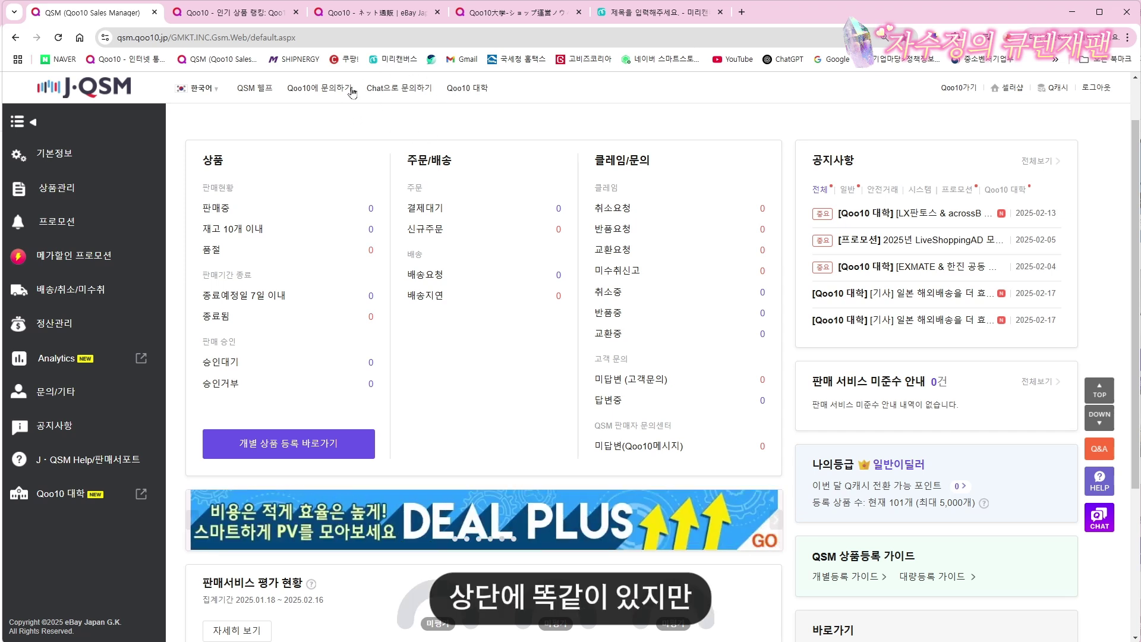
left_click(1100, 520)
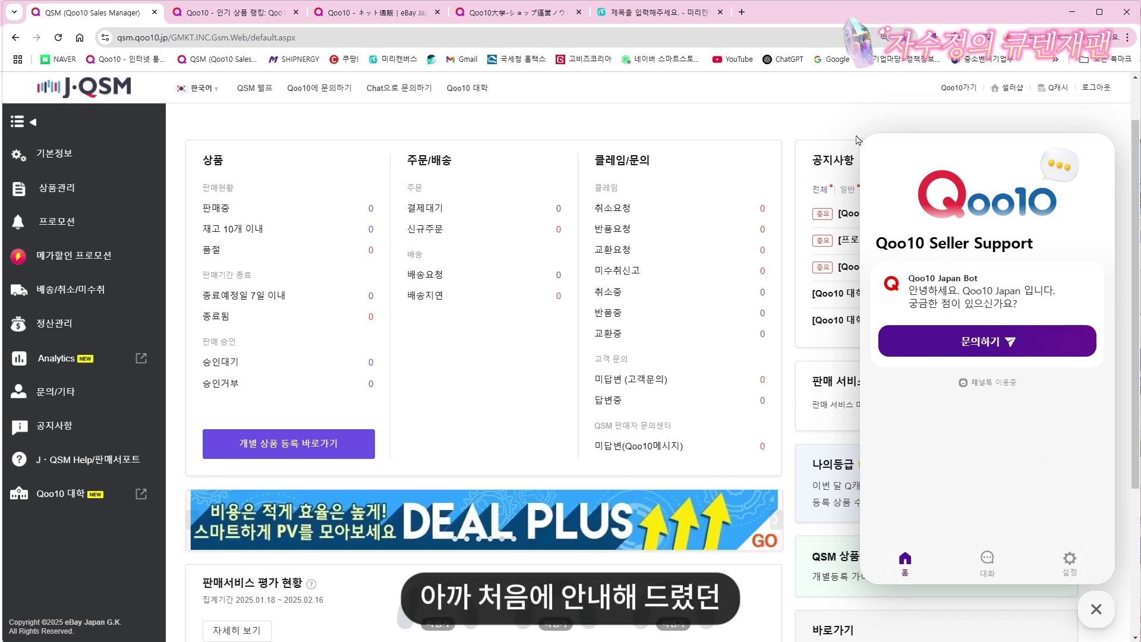
left_click(1097, 609)
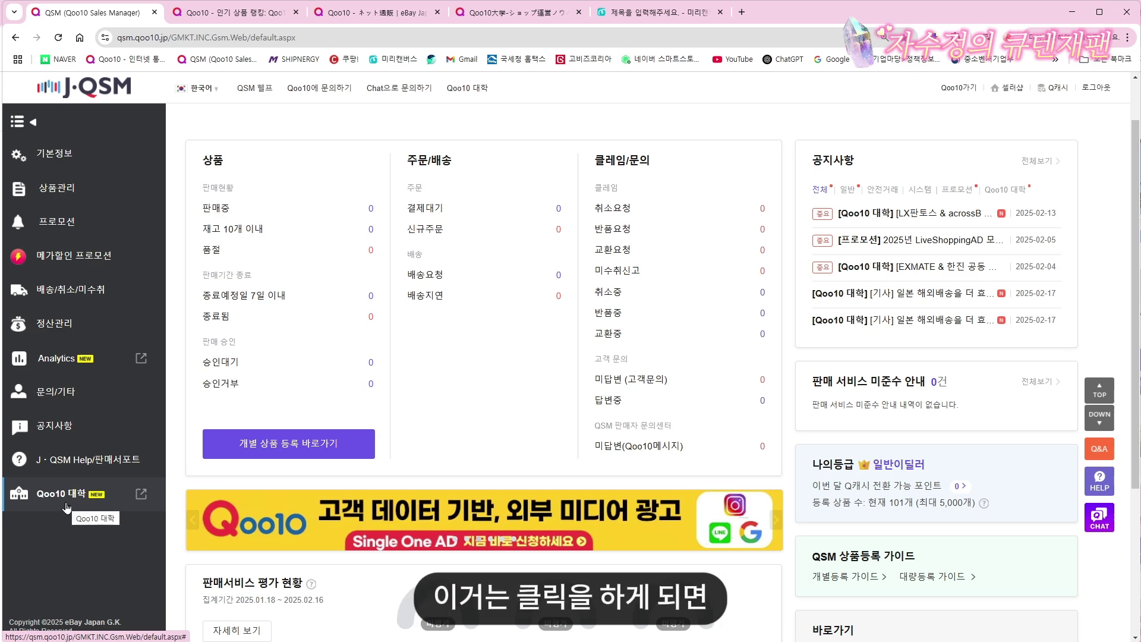
Switch to the Qoo10 대학 site in Korean and examine its latest articles, seminars and seller success stories.
left_click(509, 13)
left_click(598, 100)
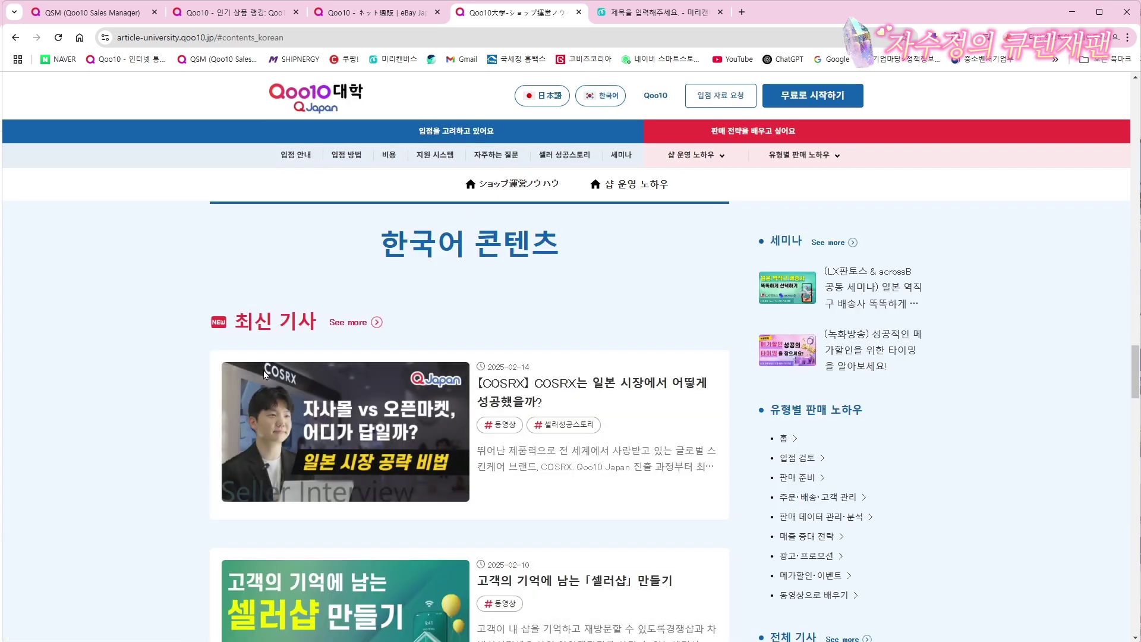
scroll(265, 374, "down", 7)
scroll(265, 375, "down", 4)
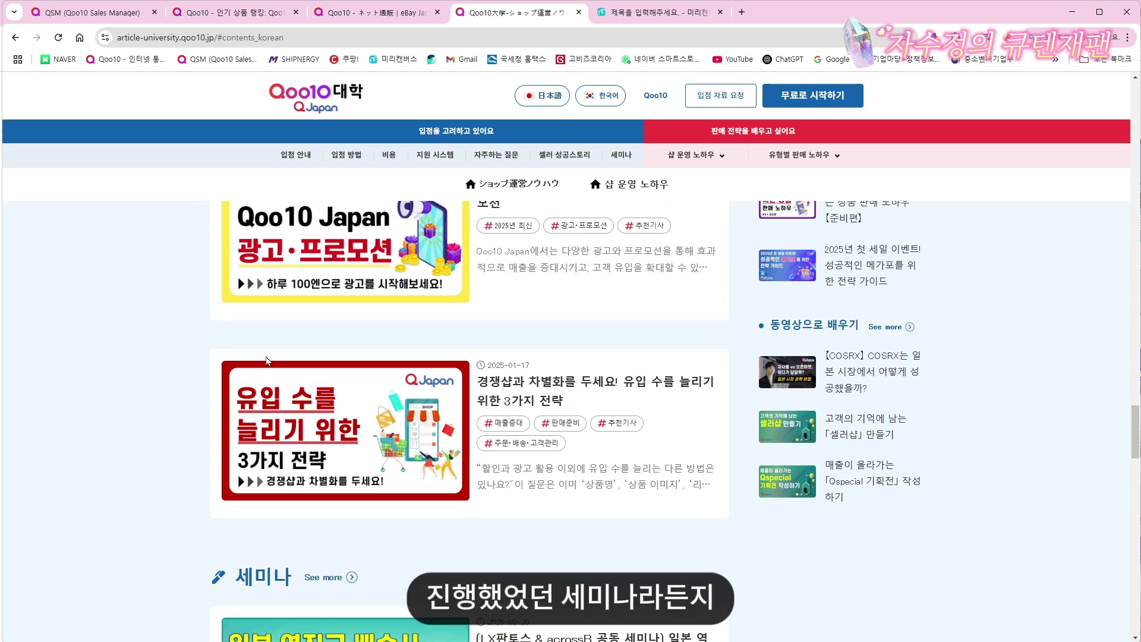
scroll(267, 361, "down", 4)
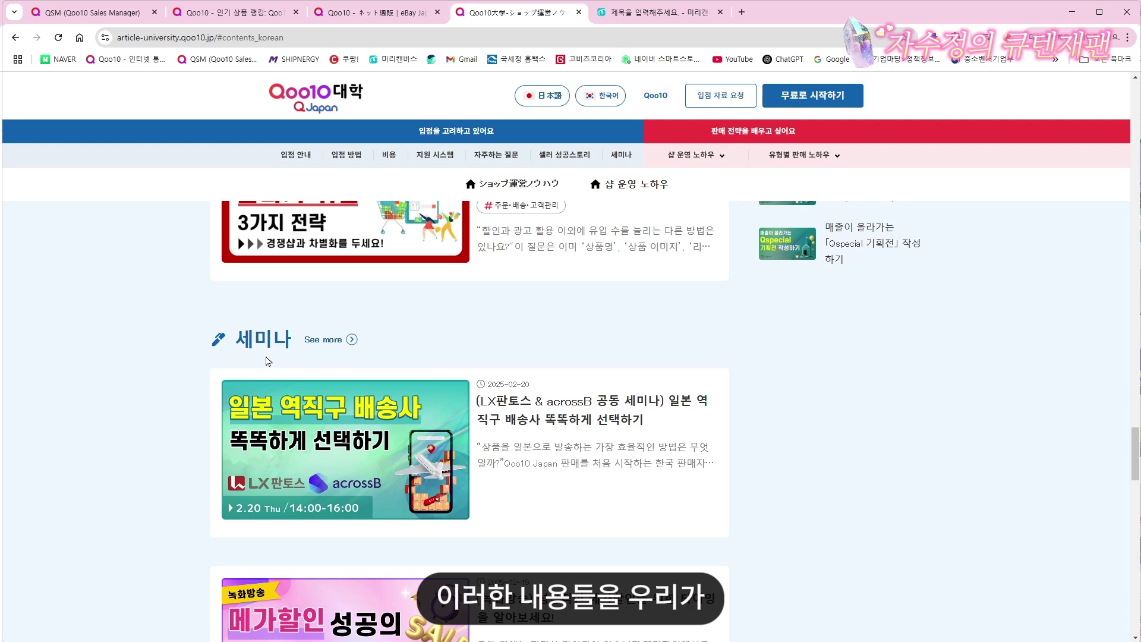
scroll(266, 361, "down", 10)
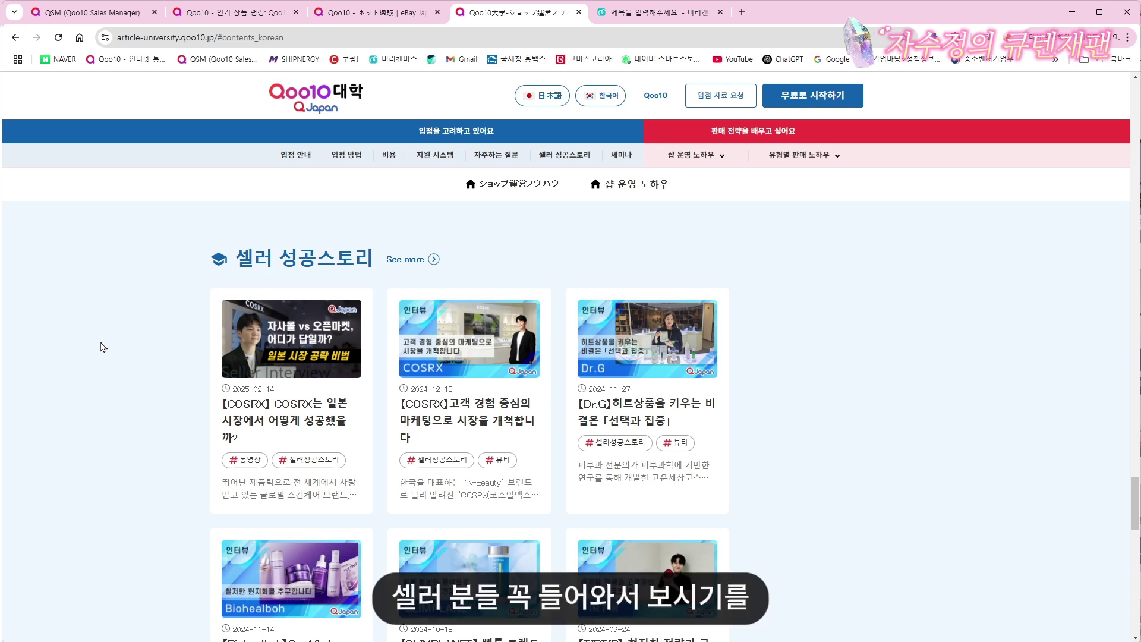
Return to the J·QSM dashboard and visit the Qoo10 marketplace from its Qoo10가기 link.
left_click(95, 13)
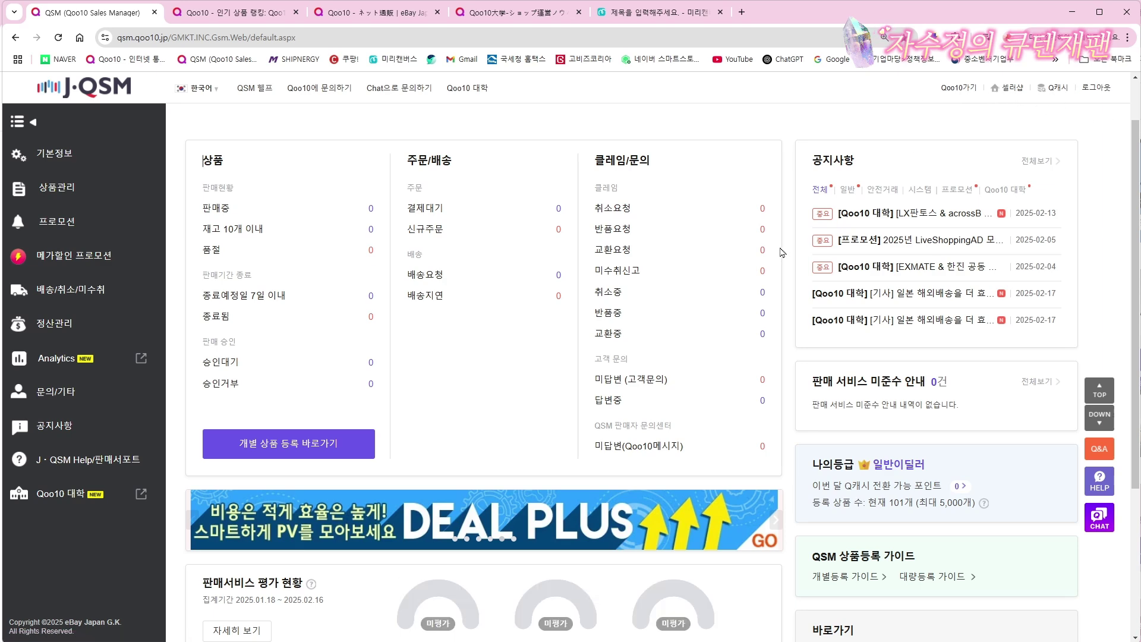
key("ctrl+plus")
key("ctrl+plus")
key("ctrl+plus")
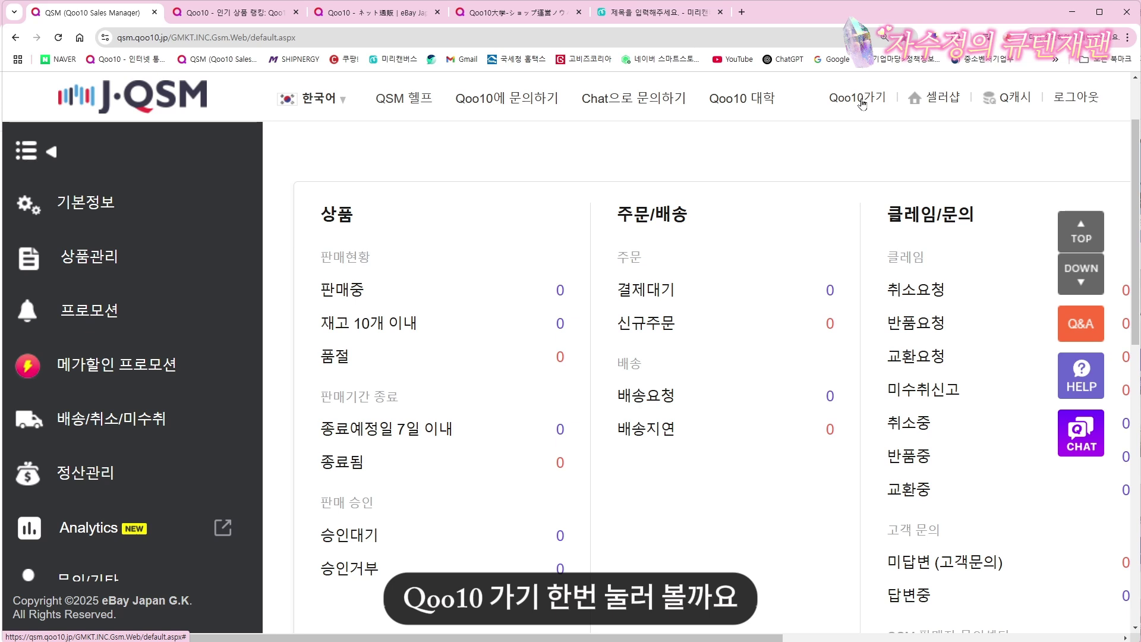
left_click(865, 102)
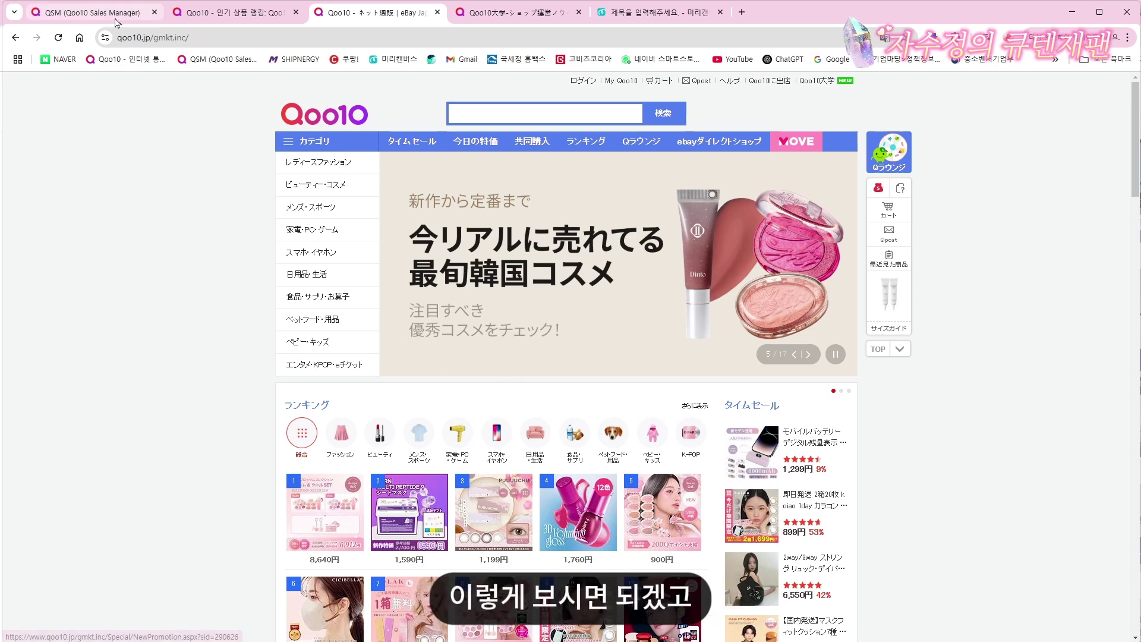
Go back to the J·QSM dashboard, view the 셀러샵 storefront, and close that page.
left_click(95, 12)
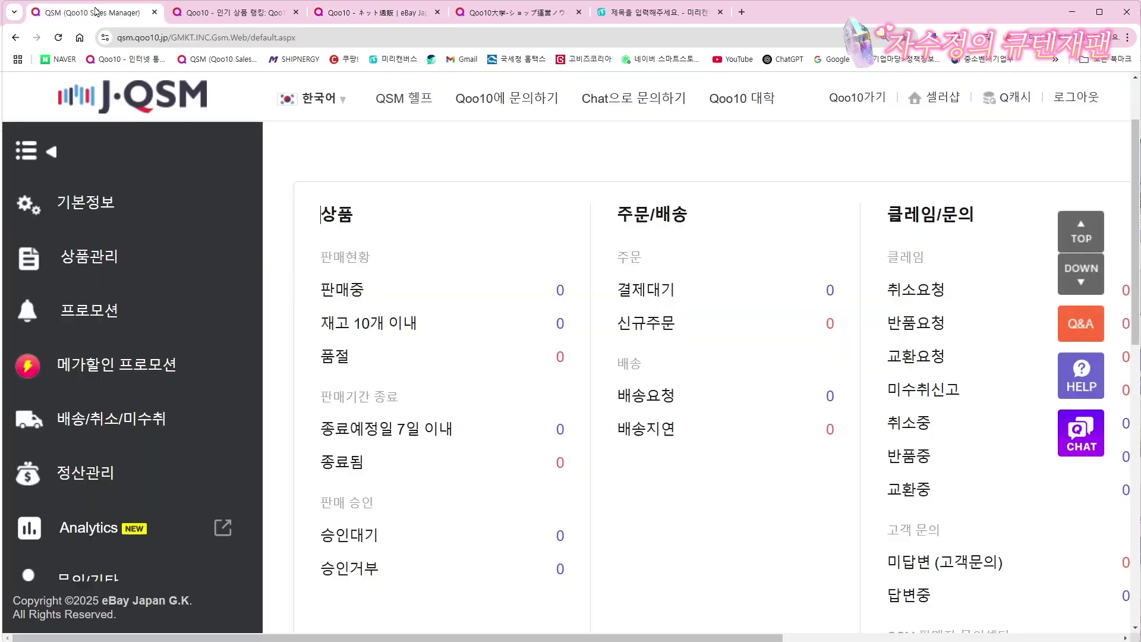
left_click(945, 99)
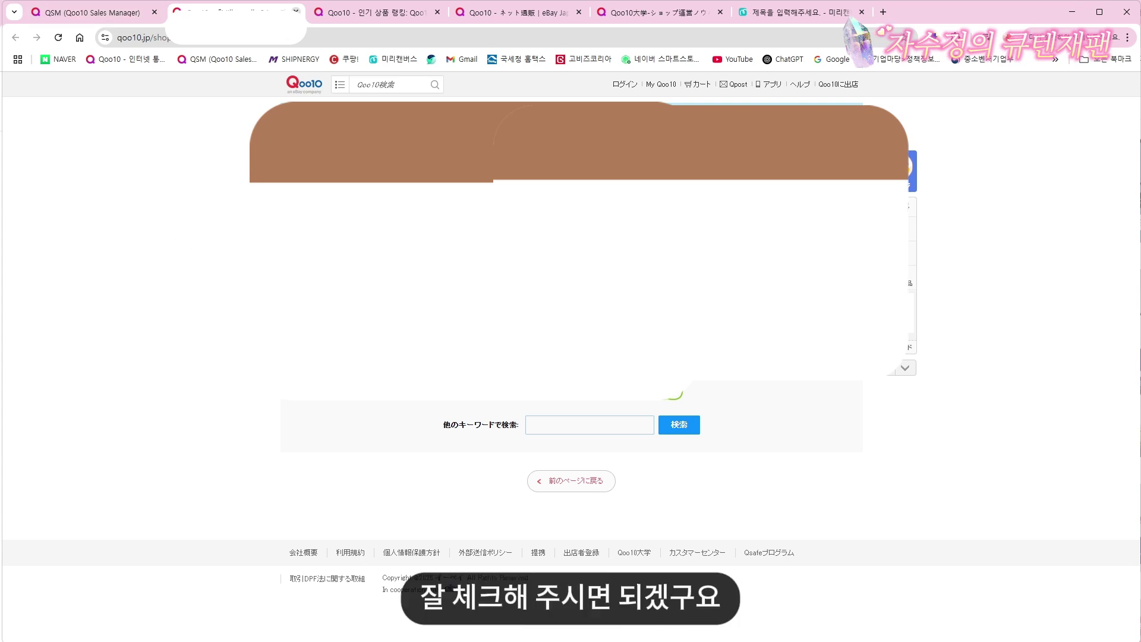
left_click(296, 11)
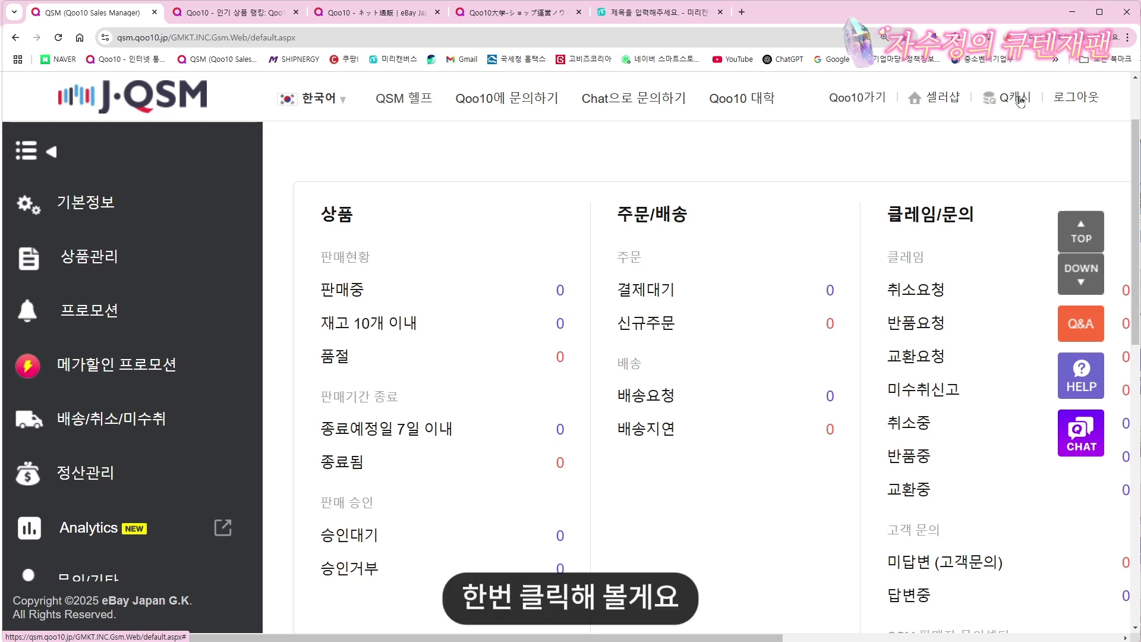
Open the Q캐시 page, go to Q 캐시 충전, and choose the 10000Q top-up priced at 10,000엔.
left_click(1020, 99)
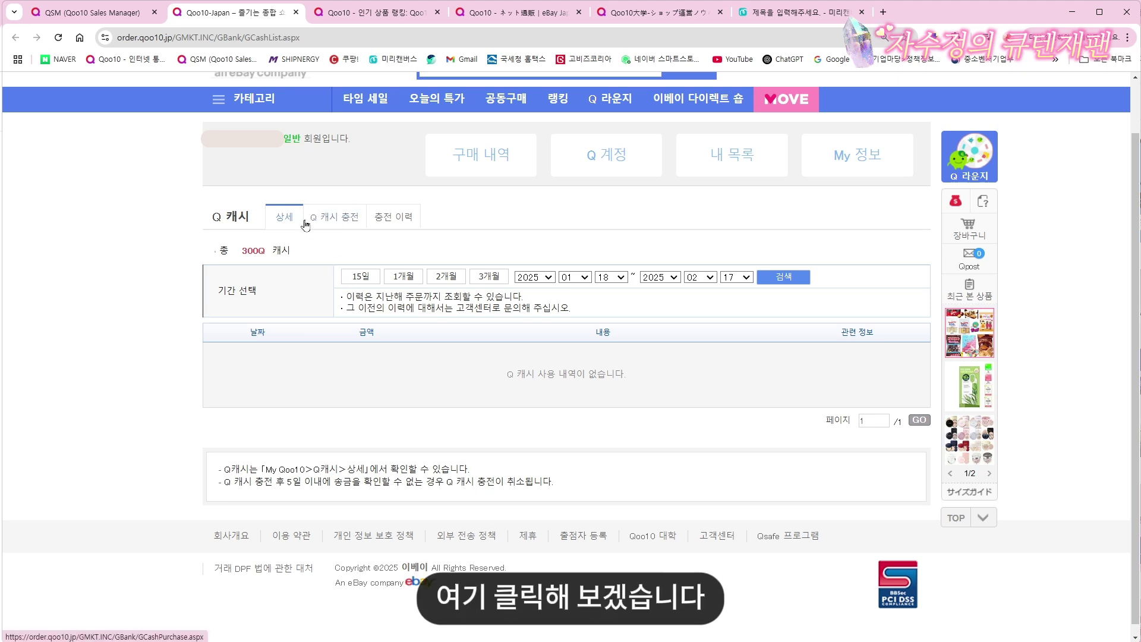
left_click(336, 222)
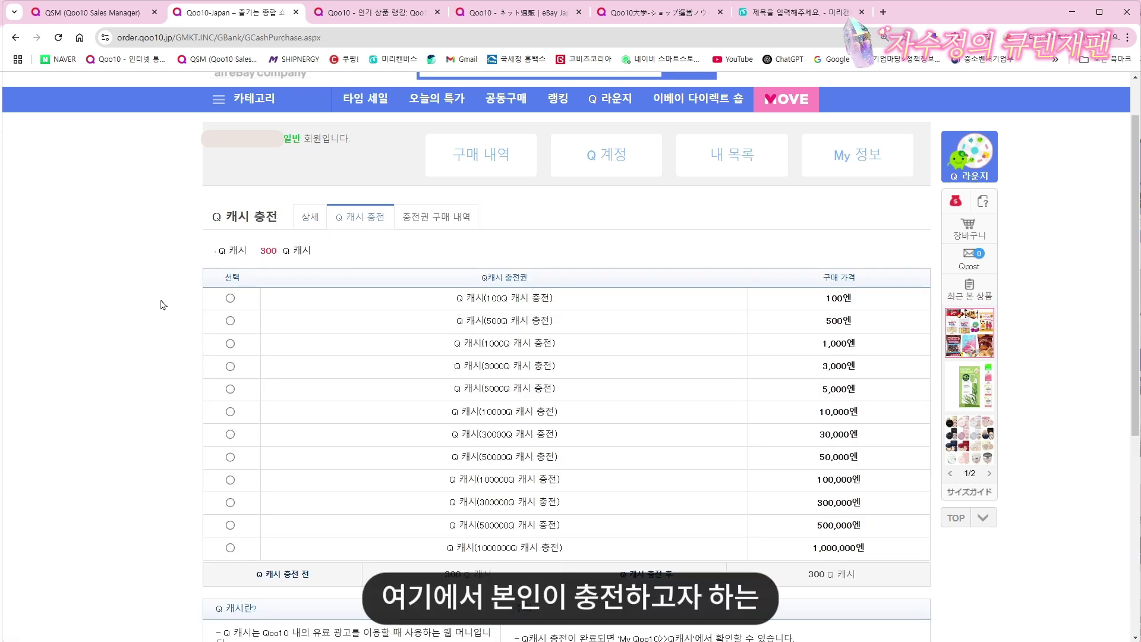
left_click(229, 390)
left_click(230, 412)
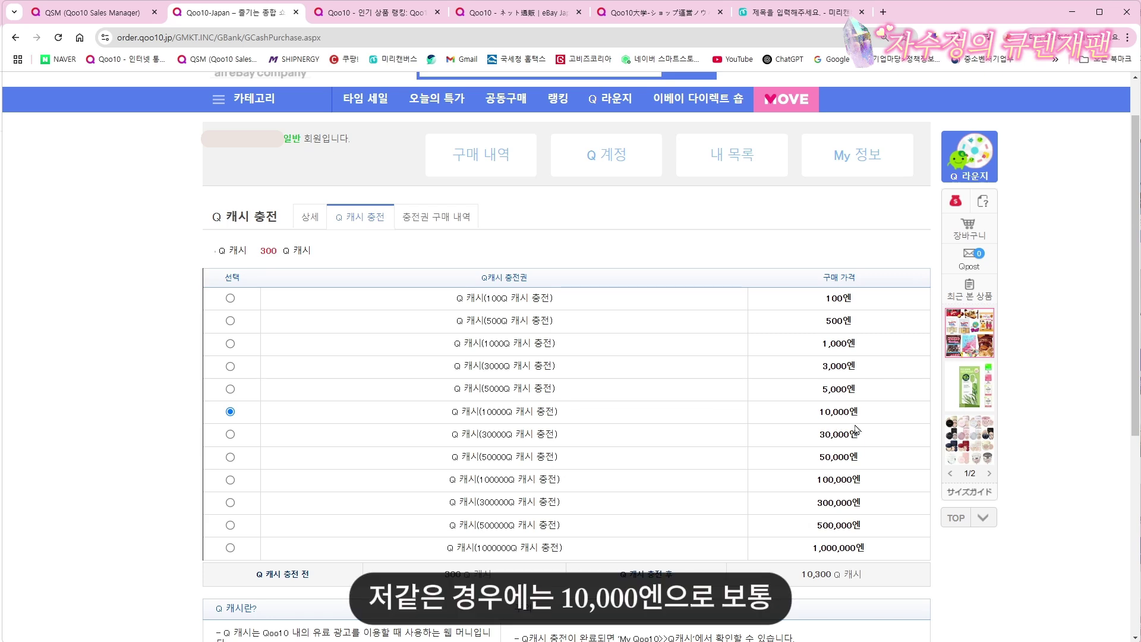
left_click_drag(819, 414, 863, 417)
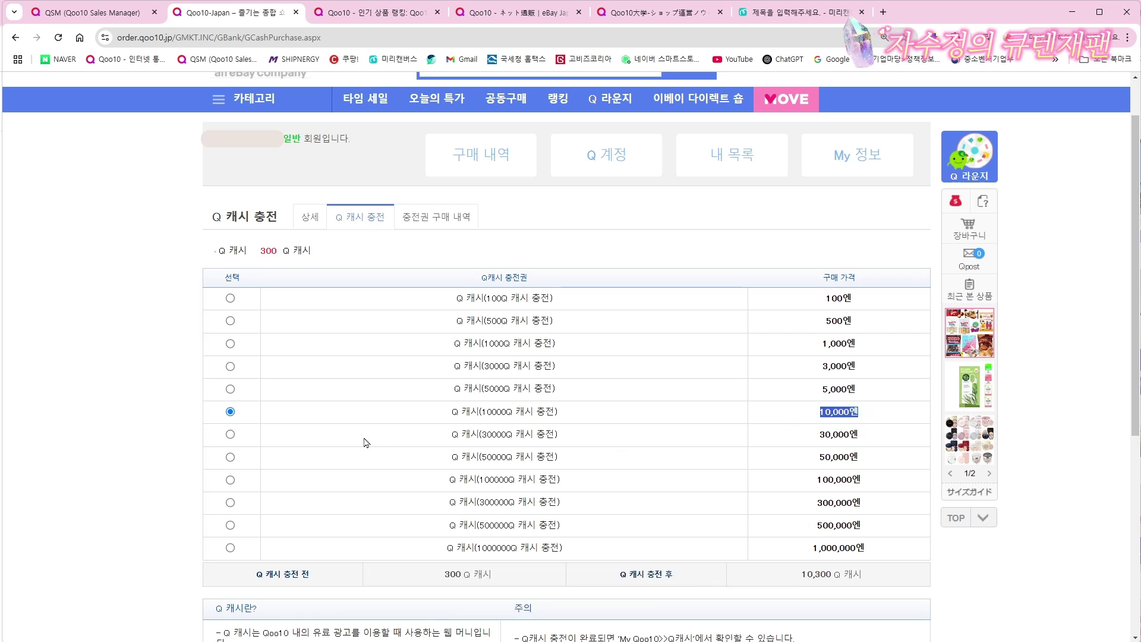
left_click(146, 414)
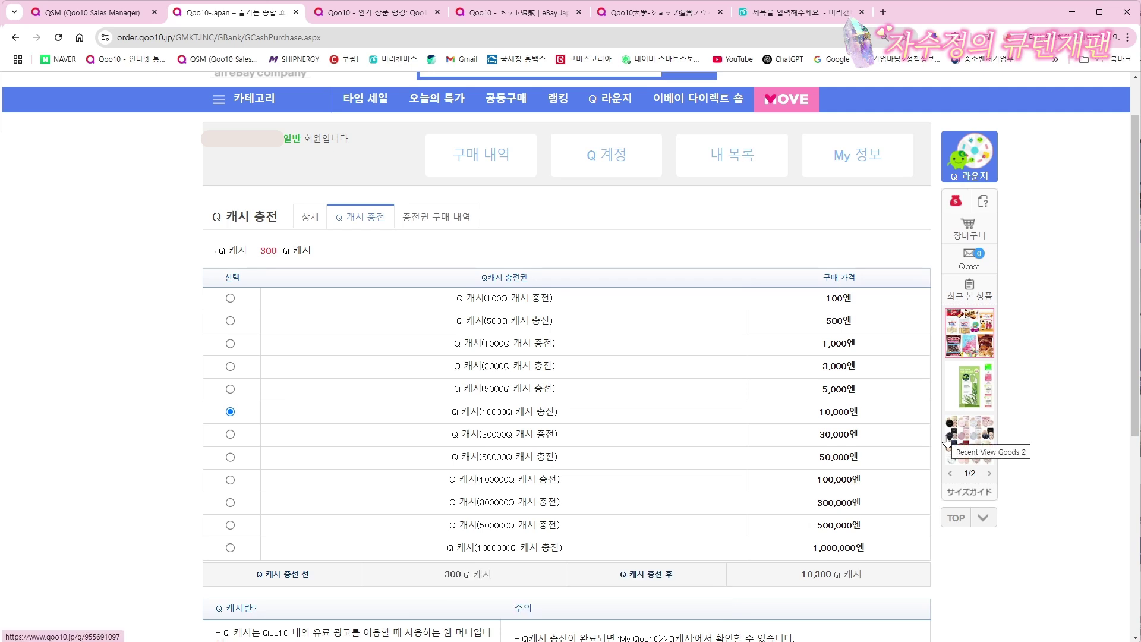
Proceed to the Q캐시 order page, select VISA/MasterCard/JCB/AMEX as the payment method, and close the page without ordering.
scroll(566, 485, "down", 5)
left_click(566, 484)
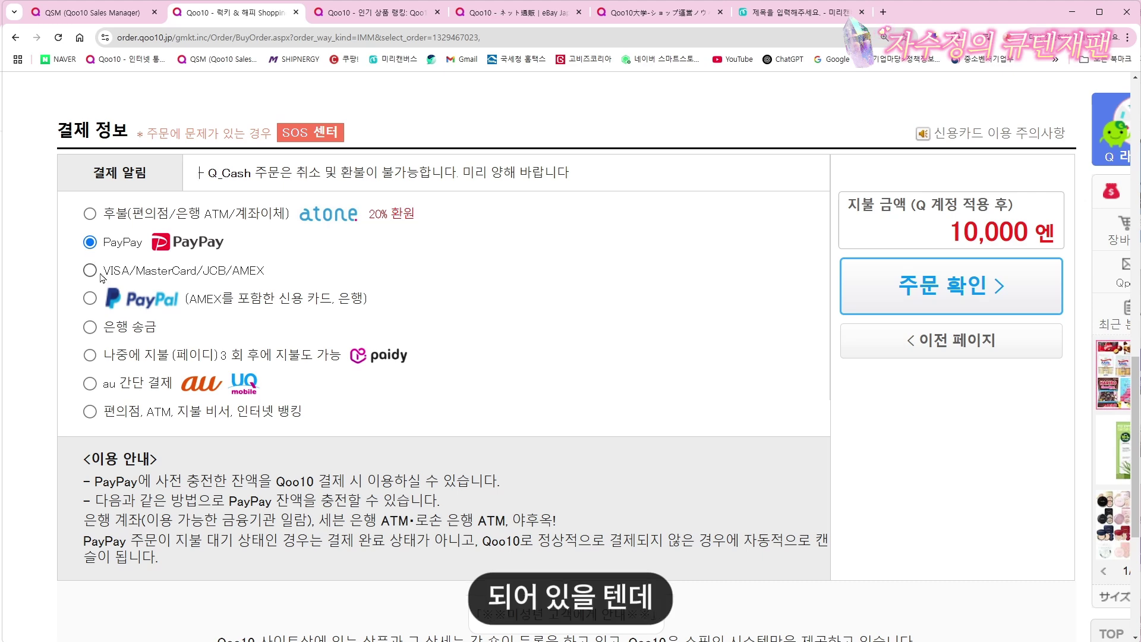
left_click(91, 274)
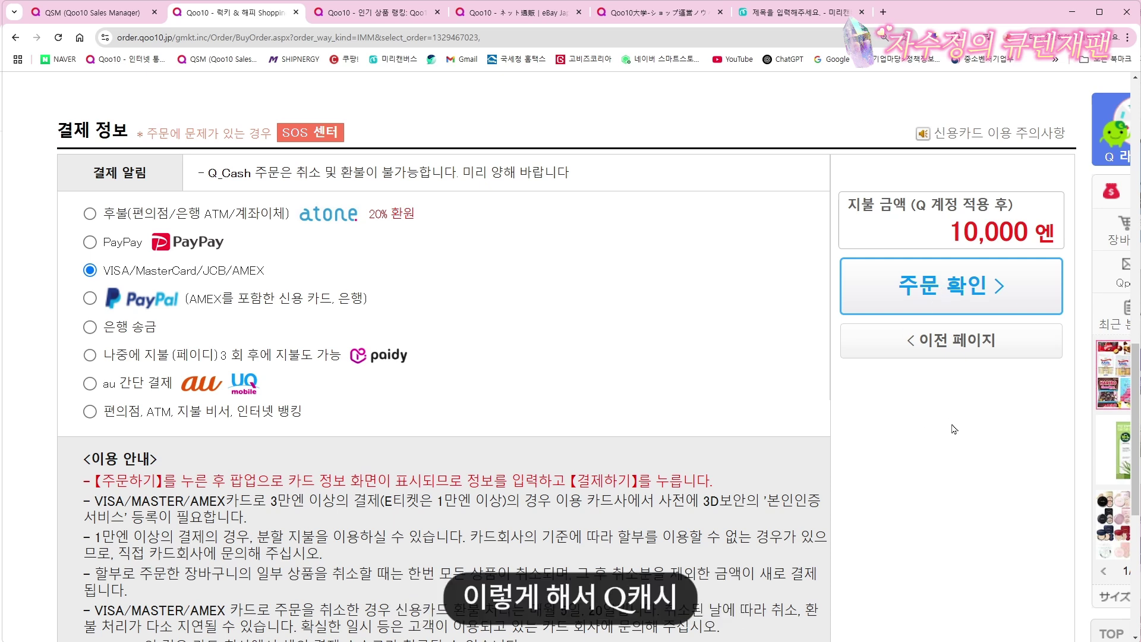
left_click(296, 12)
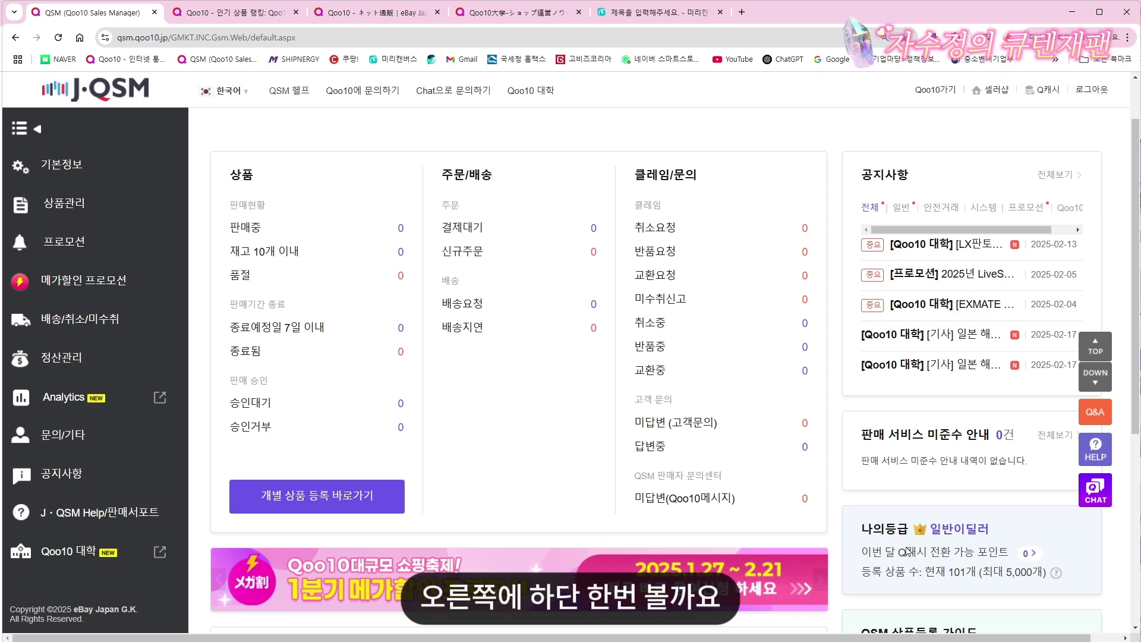
Examine the 나의등급 section of the dashboard, including the points convertible to Q캐시 this month.
key("ctrl+plus")
scroll(835, 472, "down", 5)
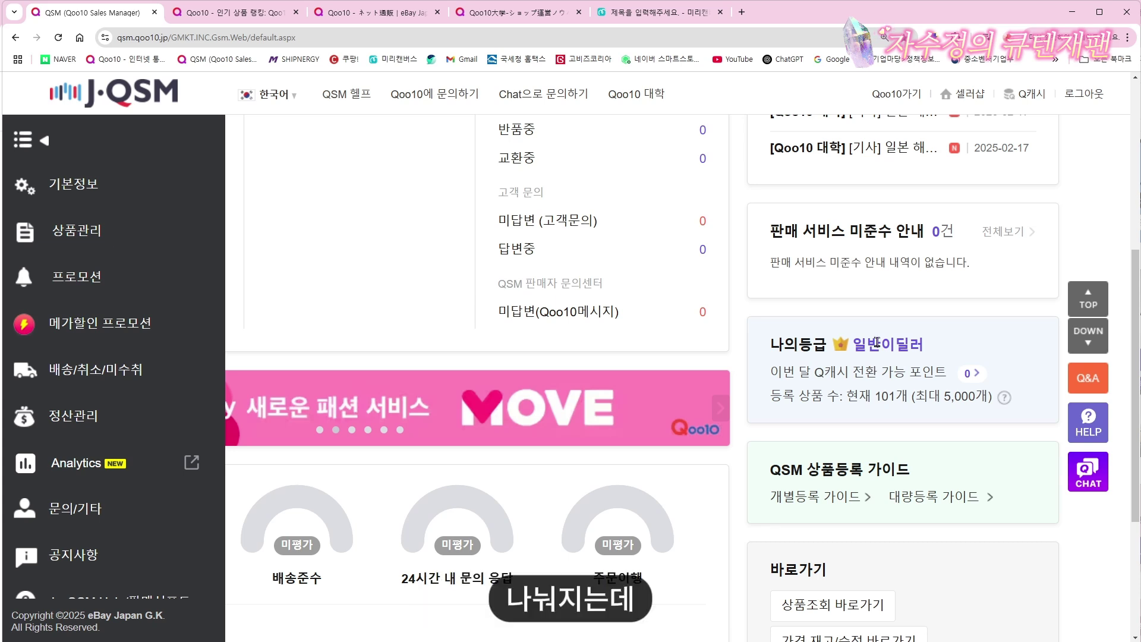
left_click_drag(783, 374, 947, 374)
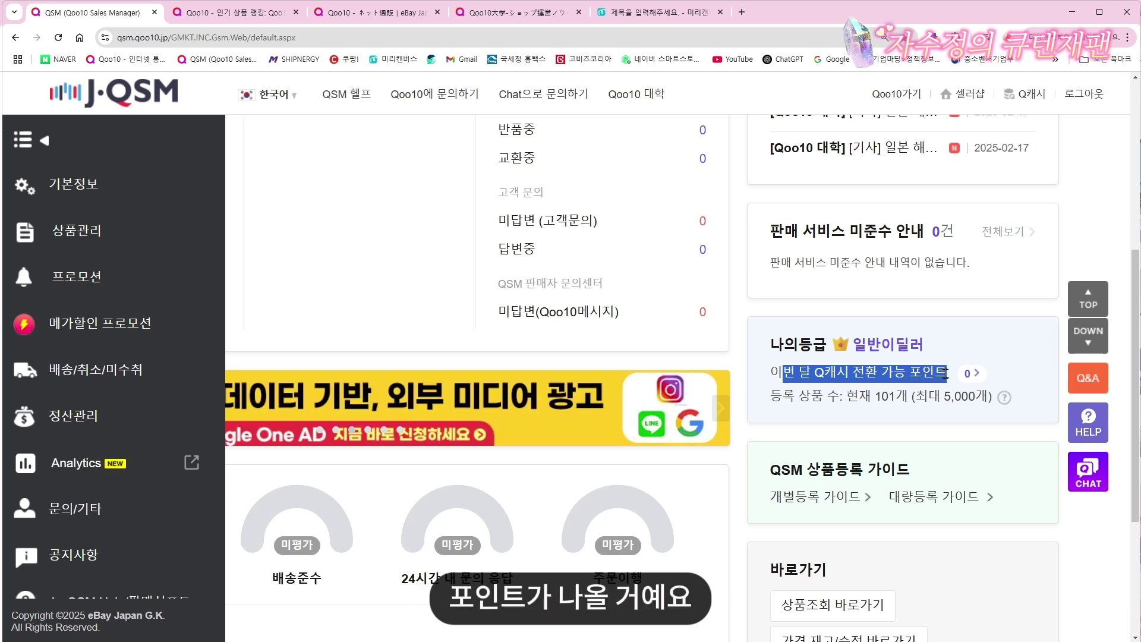
left_click(987, 323)
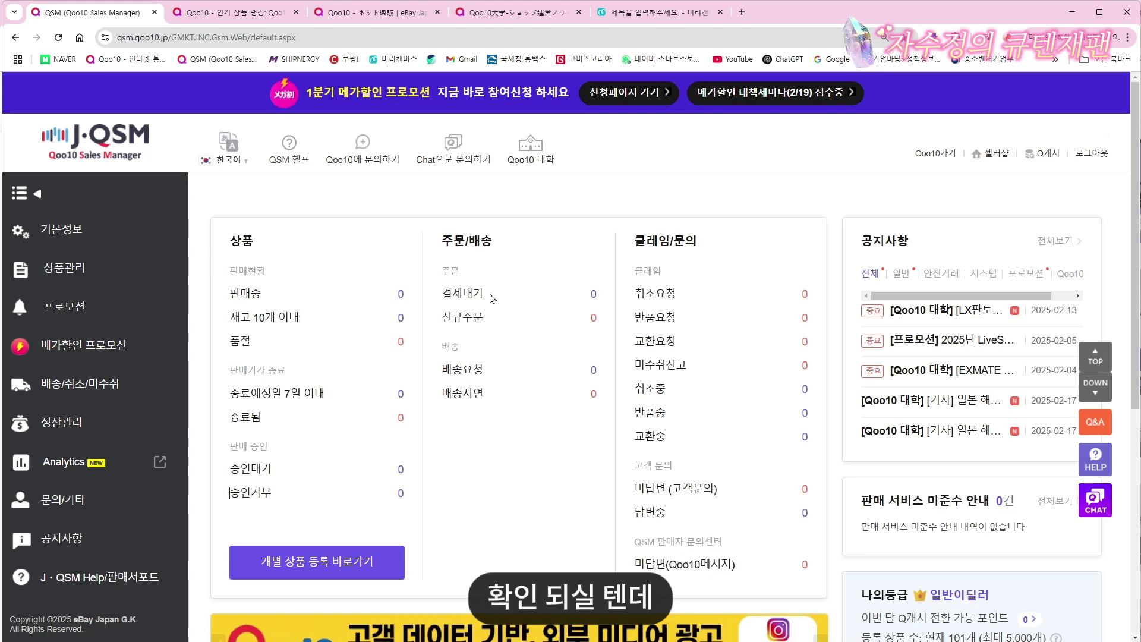
Examine the dashboard's 주문/배송 and 클레임/문의 status summaries and the 공지사항 section.
key("ctrl+plus")
key("ctrl+plus")
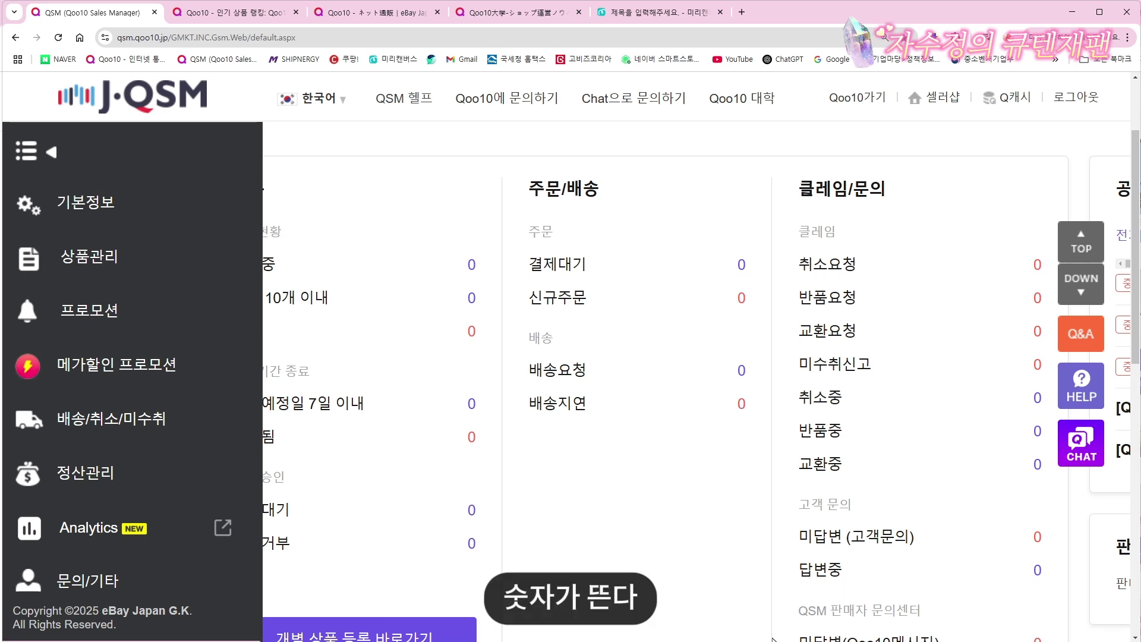
scroll(695, 381, "right", 3)
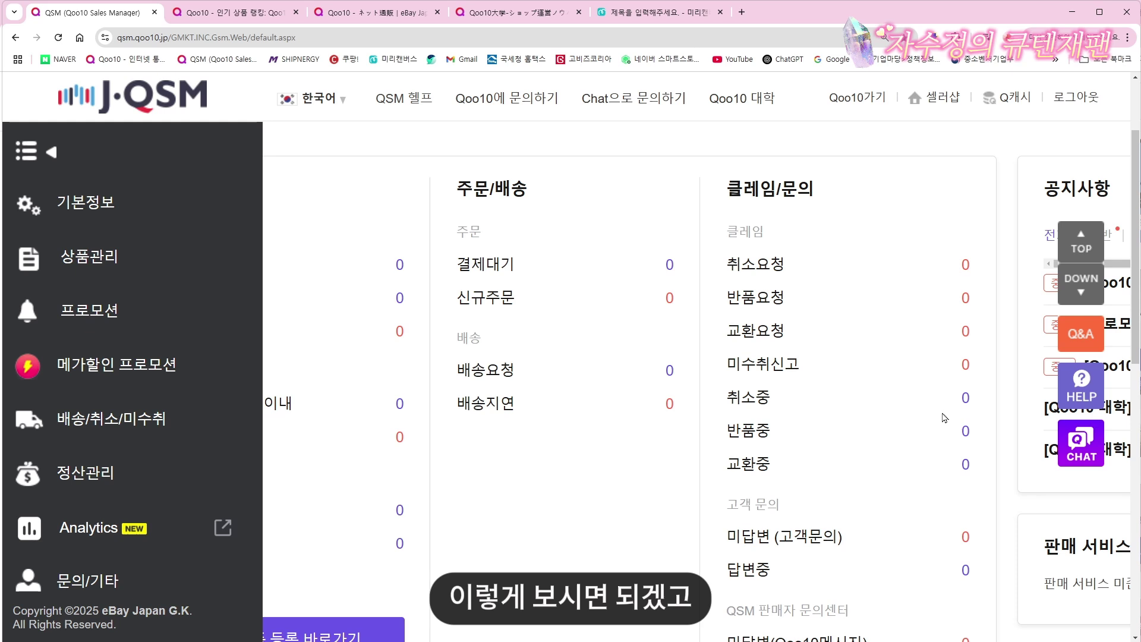
scroll(945, 414, "down", 2)
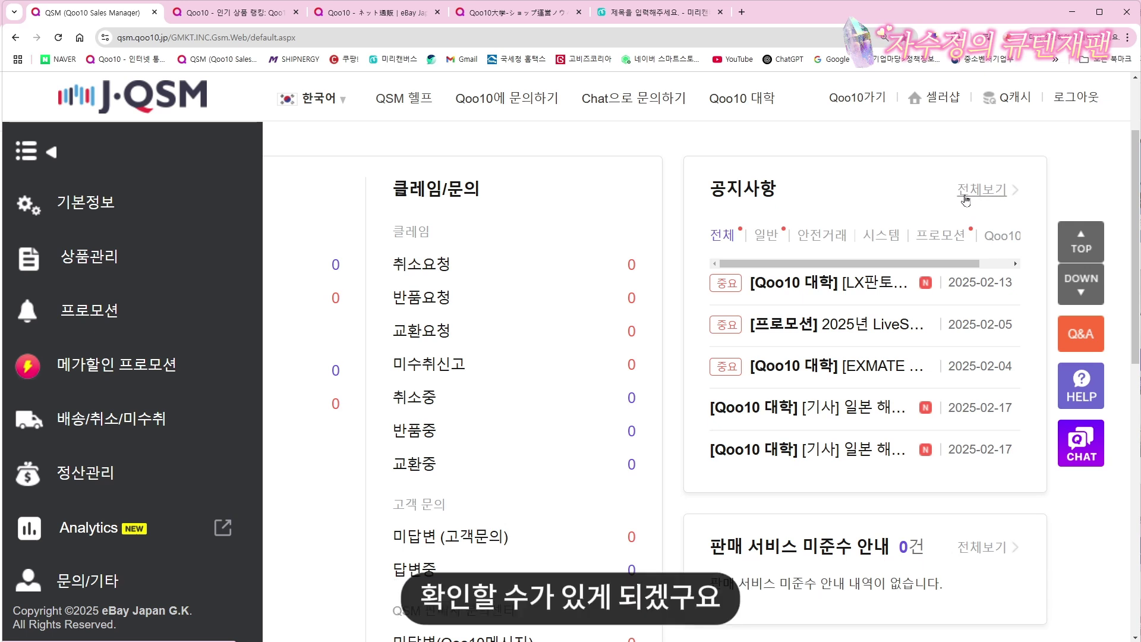
Expand the 기본정보 menu and the 상품관리 menu in turn to view their subitems.
key("ctrl+minus")
key("ctrl+minus")
key("ctrl+minus")
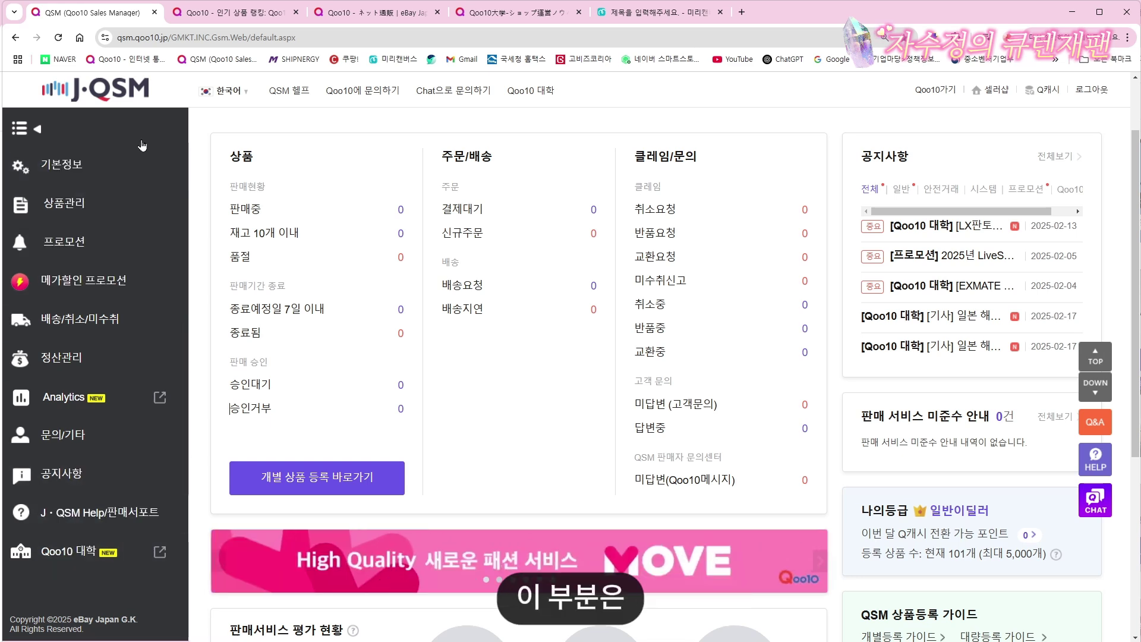
left_click(66, 168)
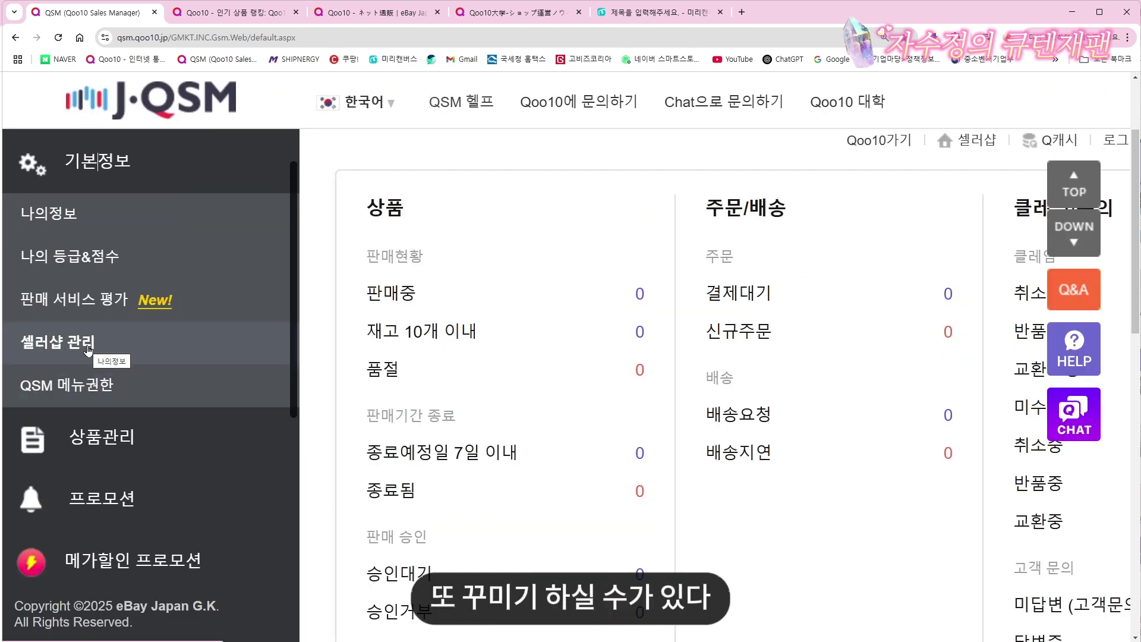
left_click(95, 439)
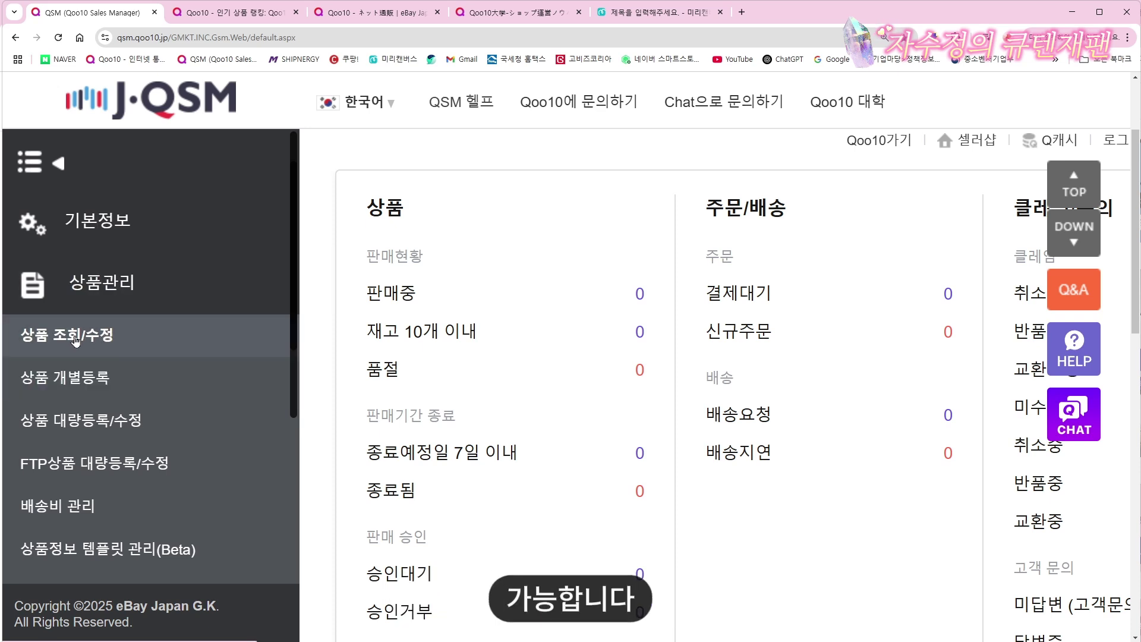
key("ctrl+minus")
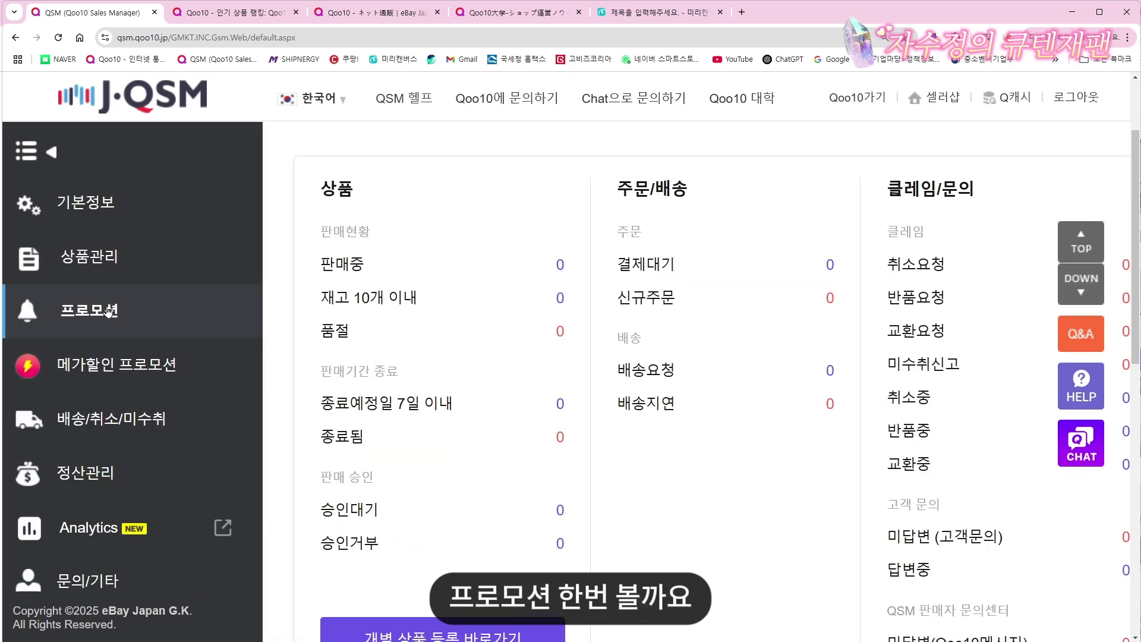
Expand the 프로모션 menu and examine its 광고 및 전시 and 스페셜 할인 관리 subitems.
left_click(80, 311)
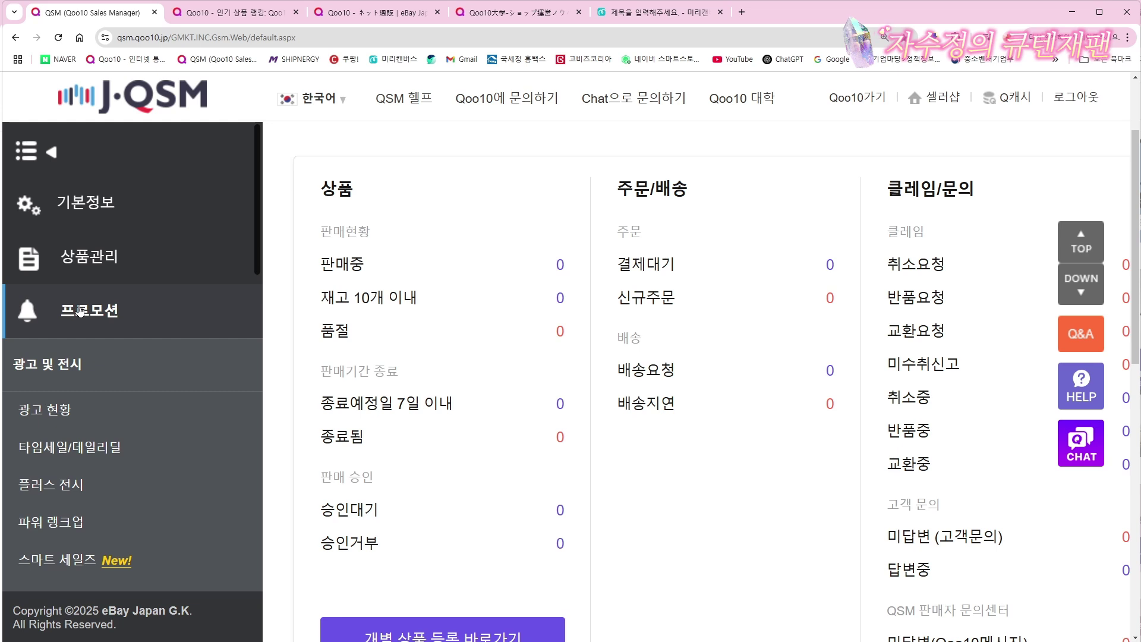
scroll(113, 340, "down", 2)
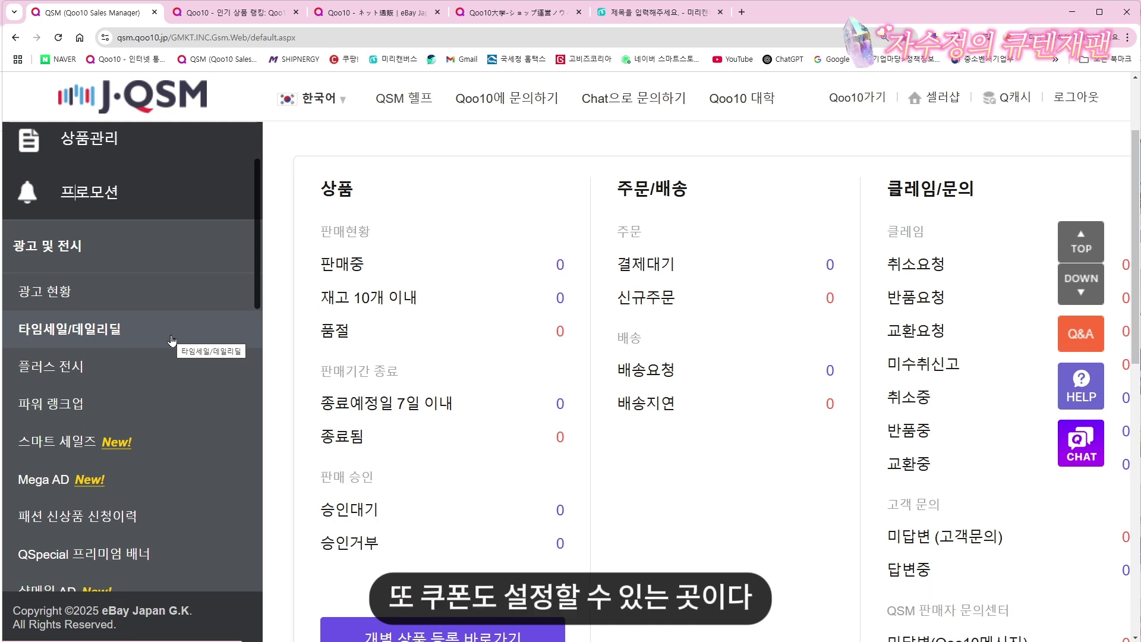
scroll(172, 340, "down", 3)
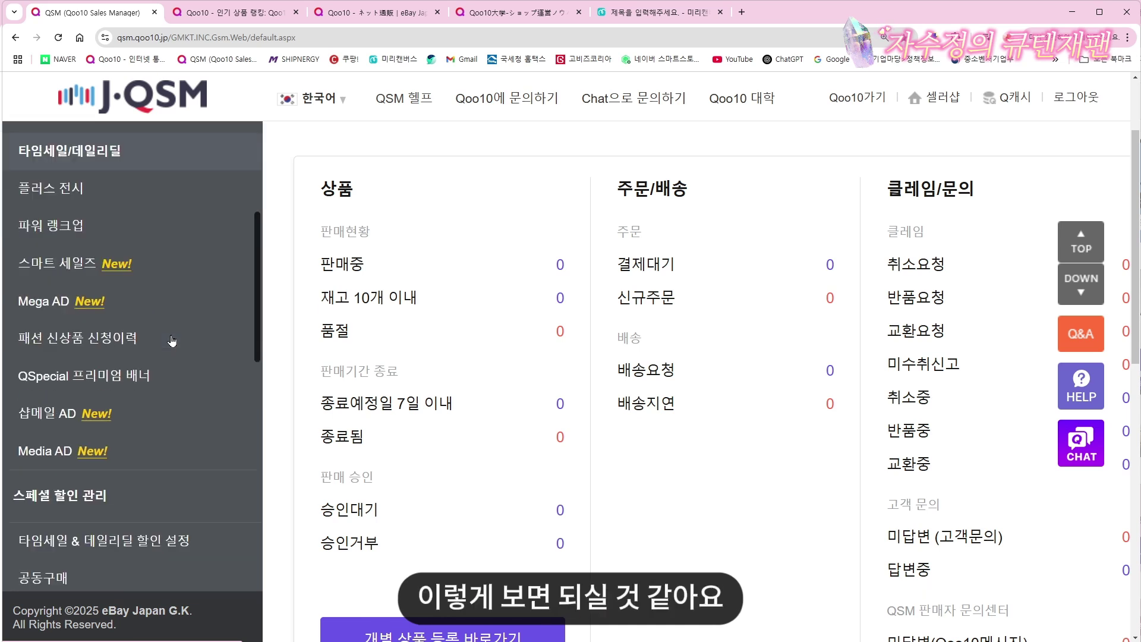
scroll(172, 340, "up", 5)
scroll(171, 339, "down", 2)
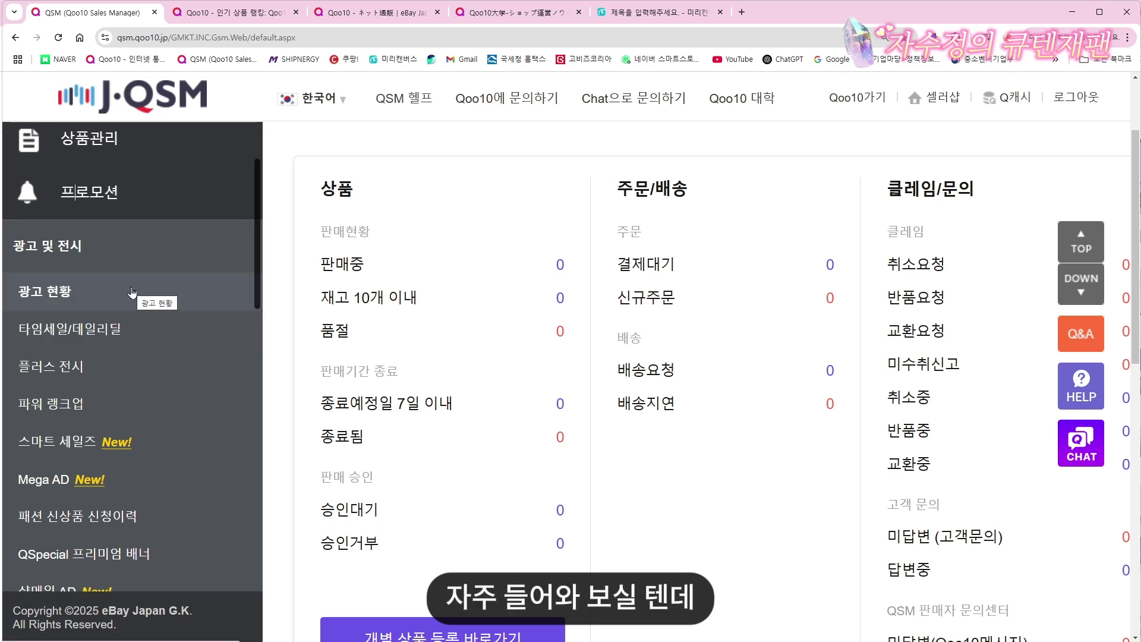
scroll(116, 282, "down", 1)
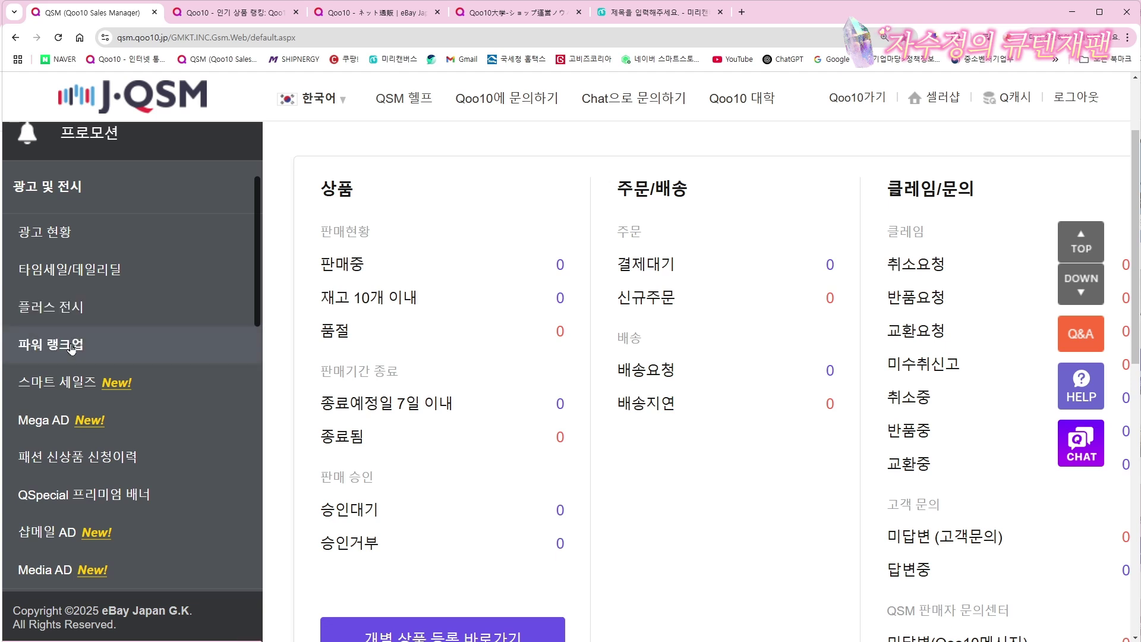
scroll(88, 375, "down", 1)
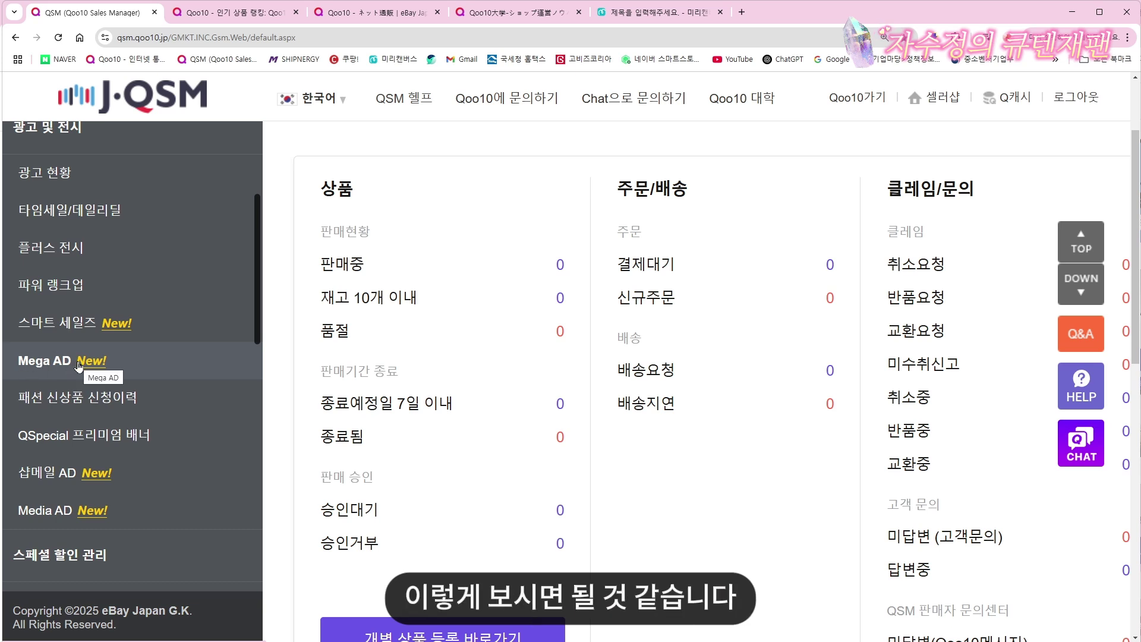
scroll(77, 365, "down", 4)
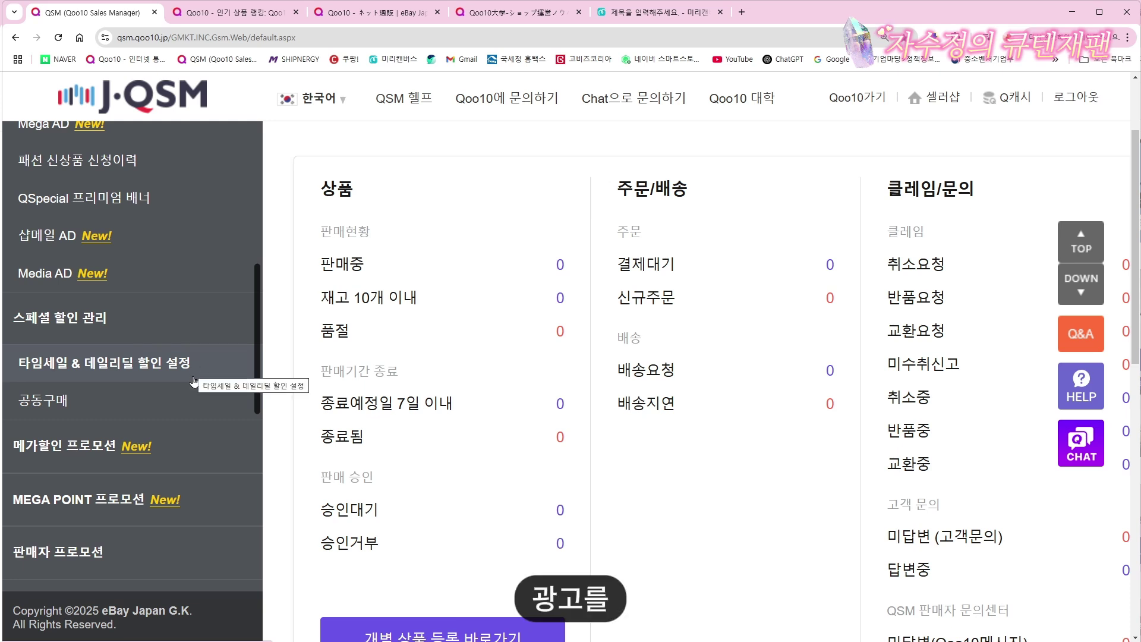
scroll(147, 385, "up", 6)
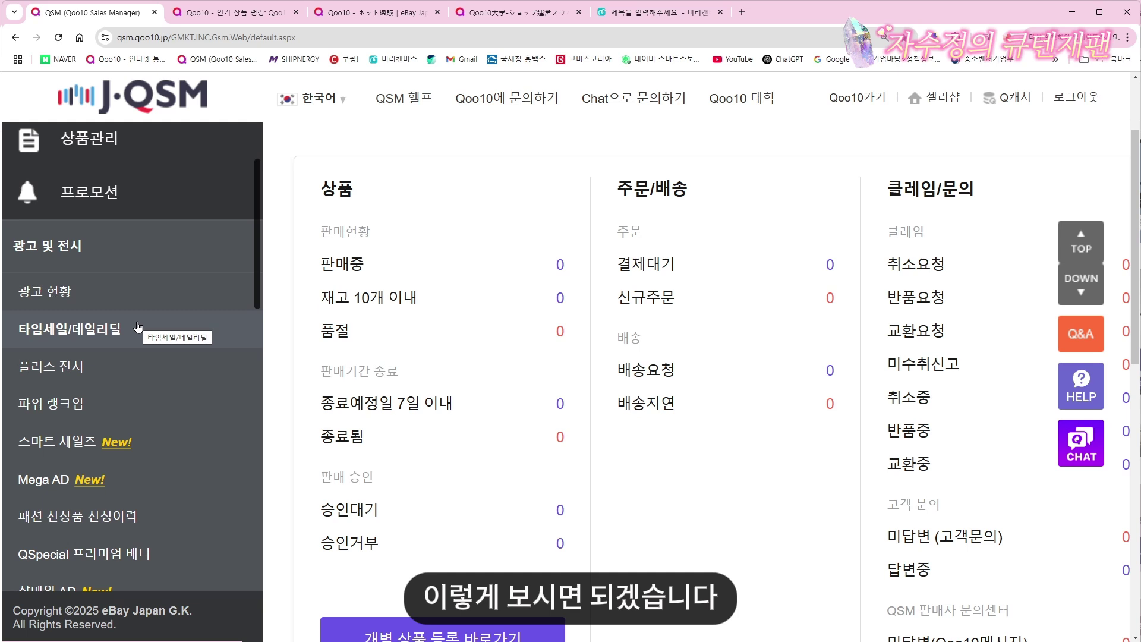
Examine the 판매자 프로모션 section of the 프로모션 menu and expand its 단골고객 이벤트 entry.
scroll(138, 327, "down", 10)
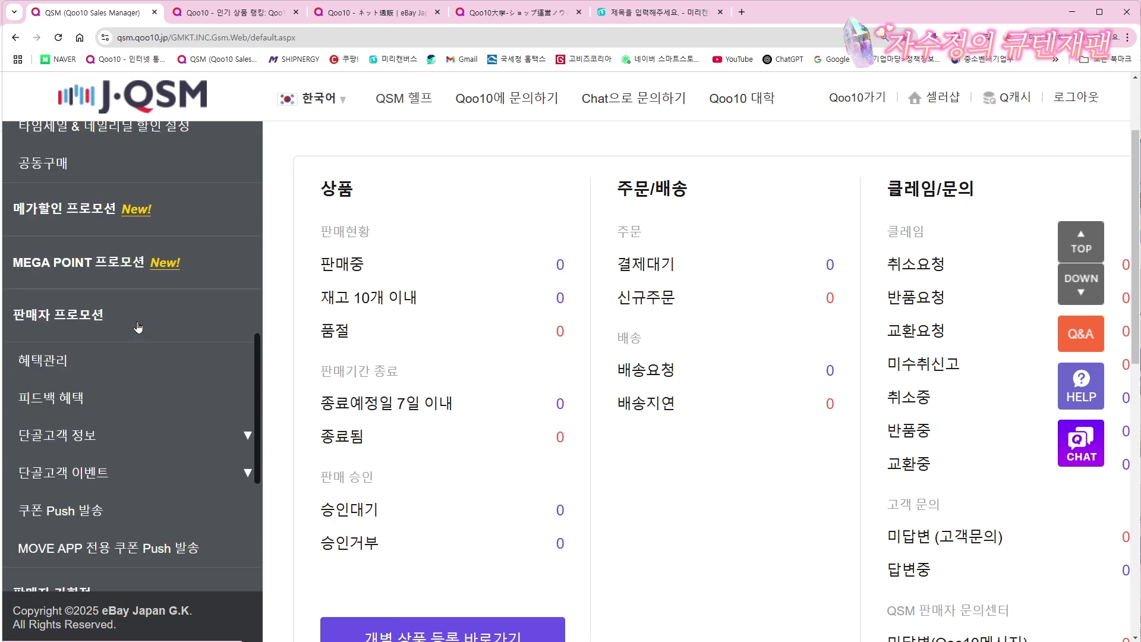
scroll(138, 327, "down", 3)
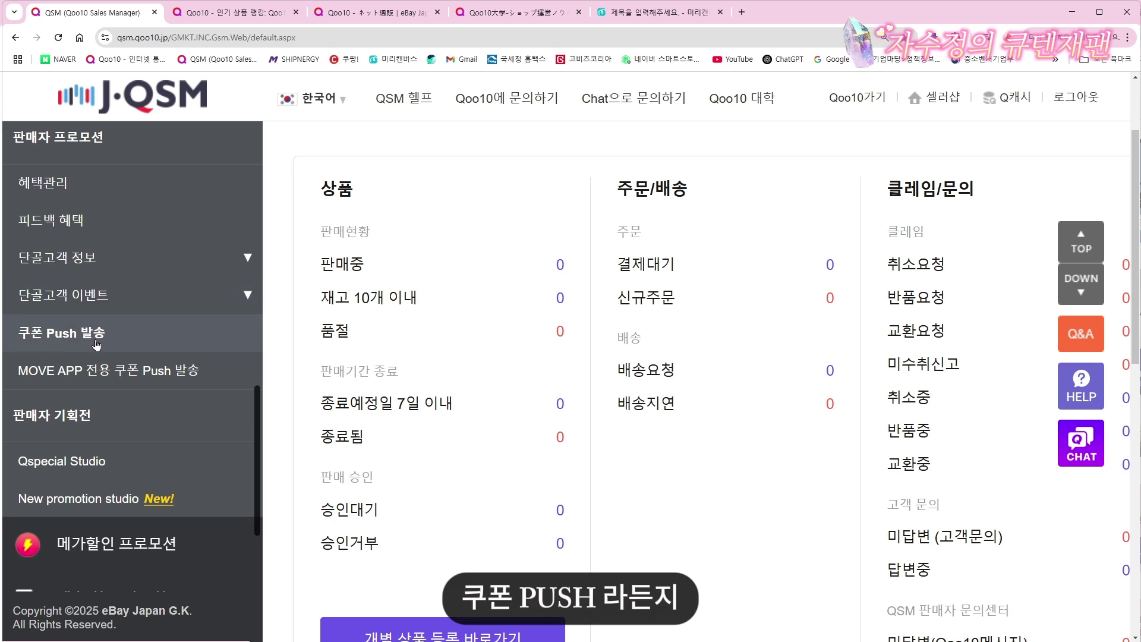
left_click(97, 297)
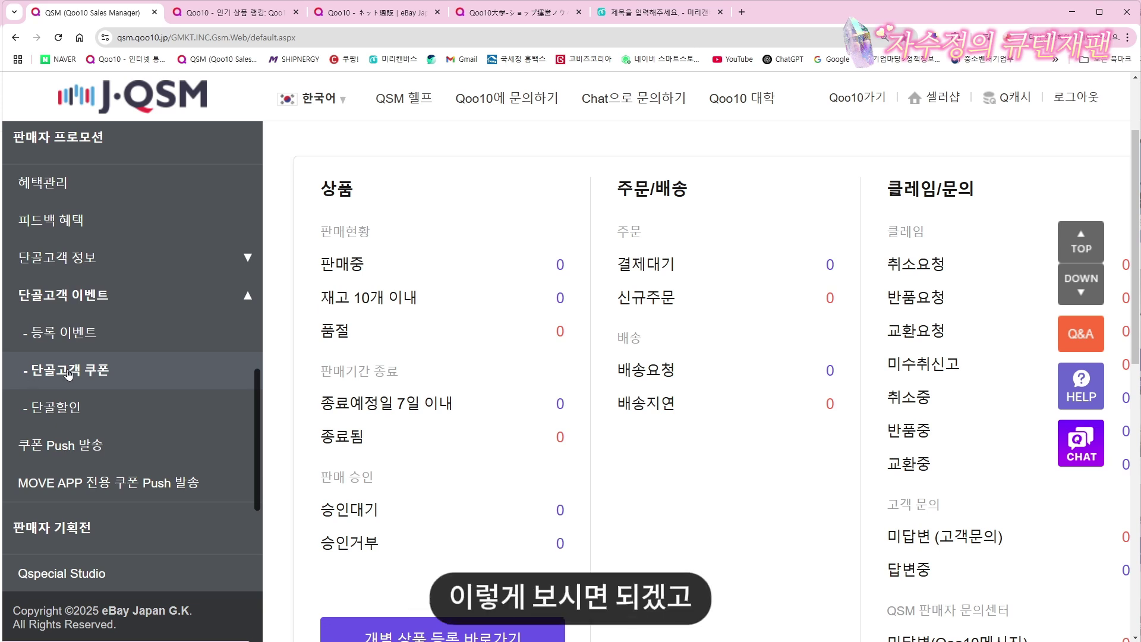
scroll(69, 374, "down", 4)
scroll(176, 331, "down", 2)
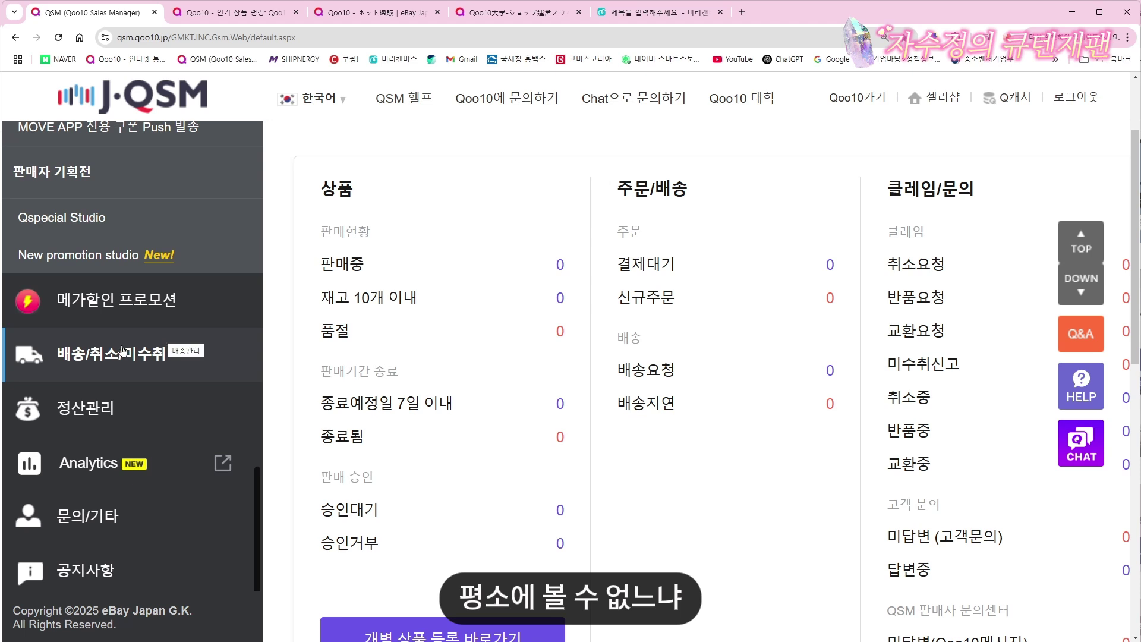
scroll(149, 350, "up", 7)
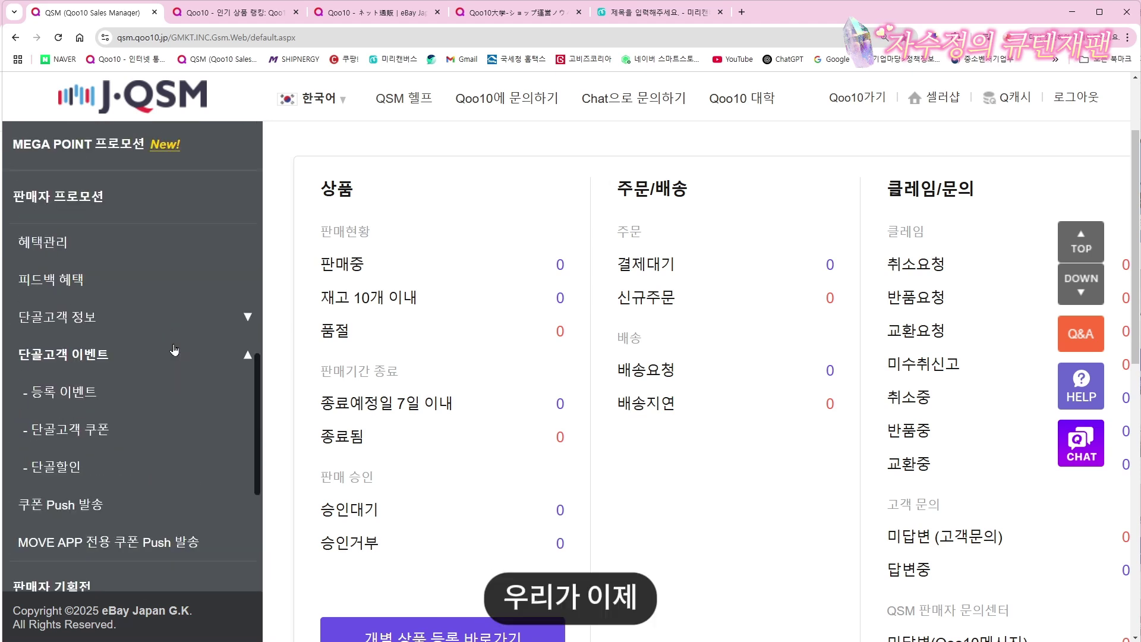
scroll(174, 350, "up", 3)
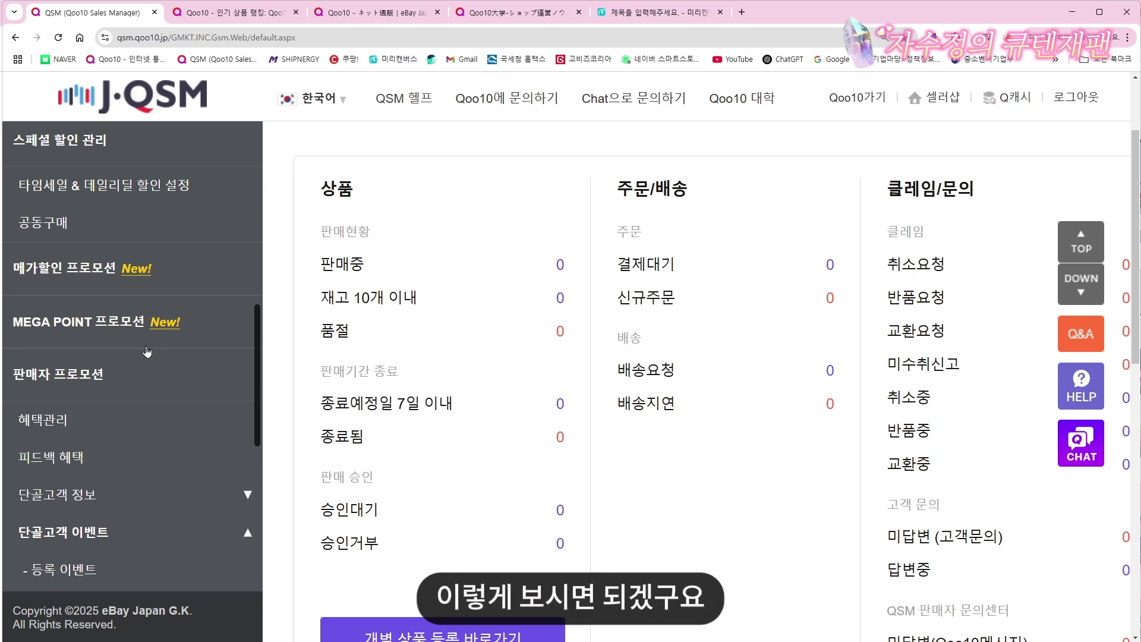
Expand the 배송/취소/미수취 menu and look through its subitems.
scroll(146, 351, "down", 3)
scroll(147, 352, "down", 10)
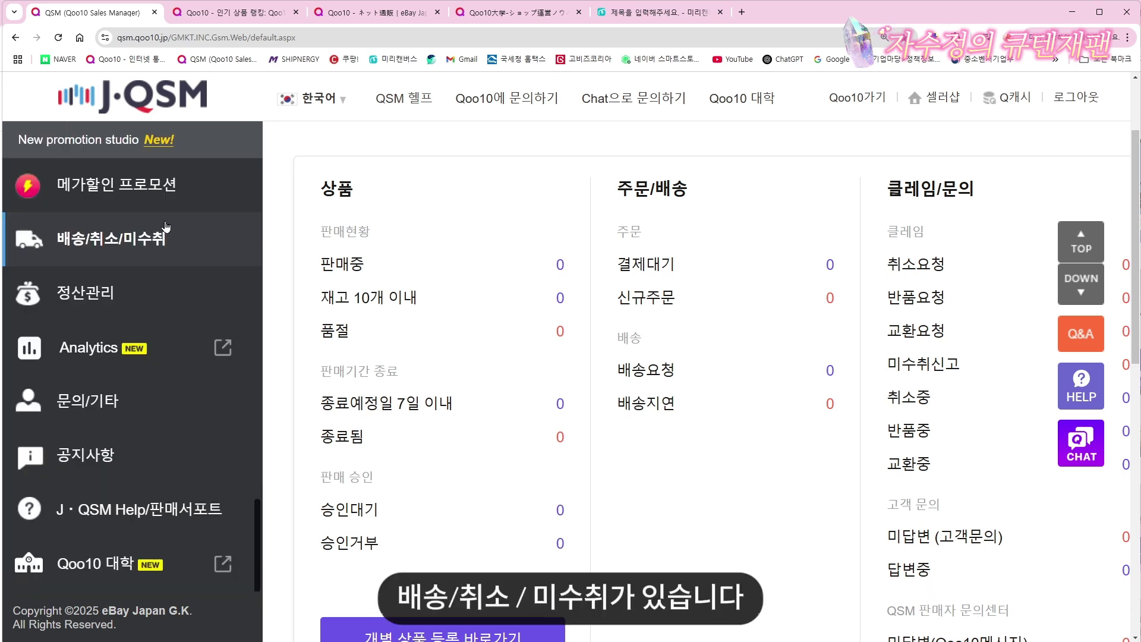
left_click(125, 240)
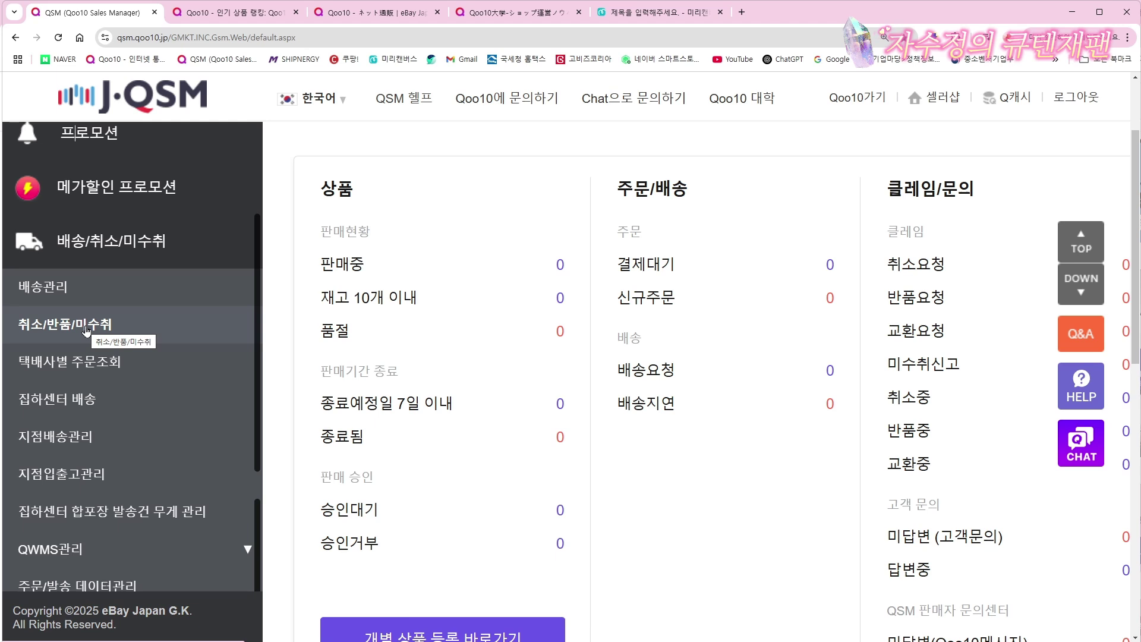
scroll(89, 333, "down", 5)
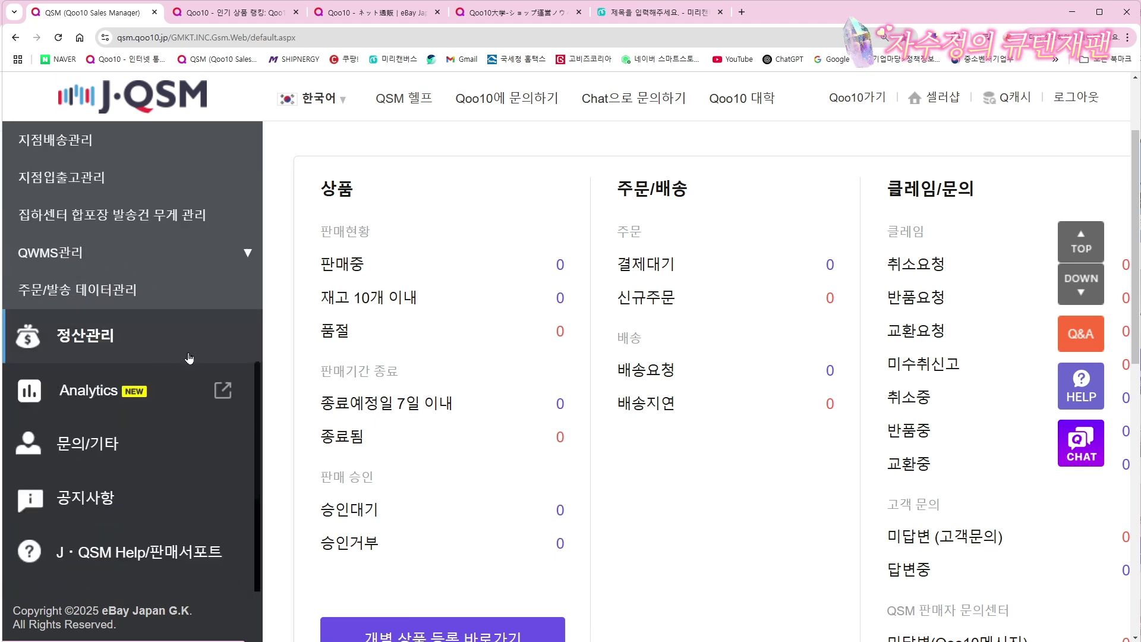
Expand the 정산관리 menu and open its 판매진행내역 page.
left_click(111, 336)
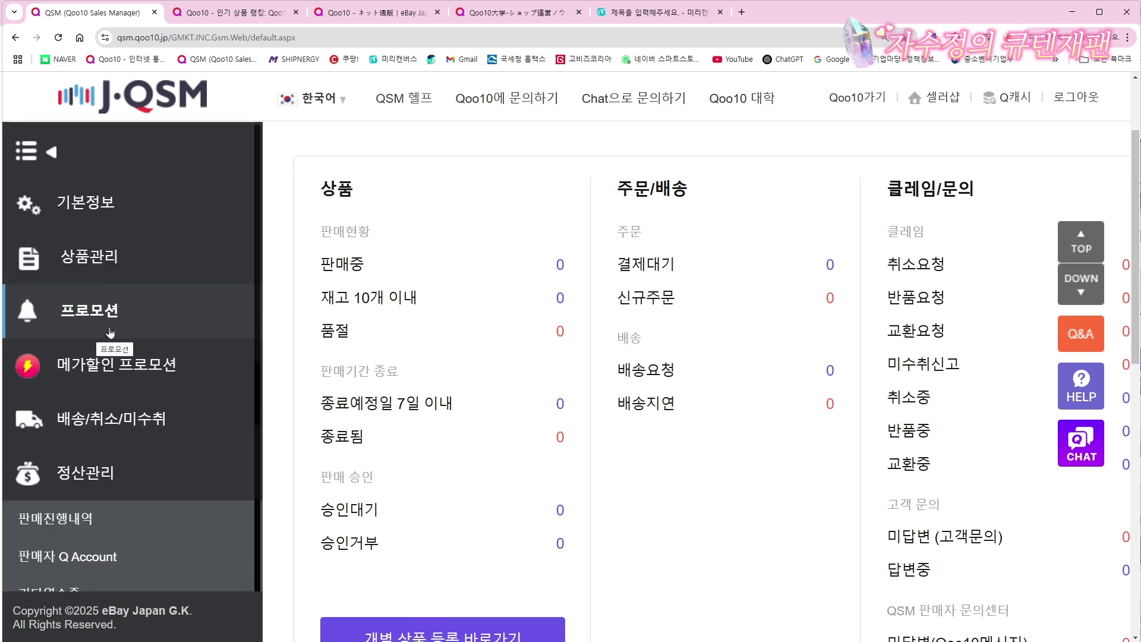
scroll(110, 332, "down", 3)
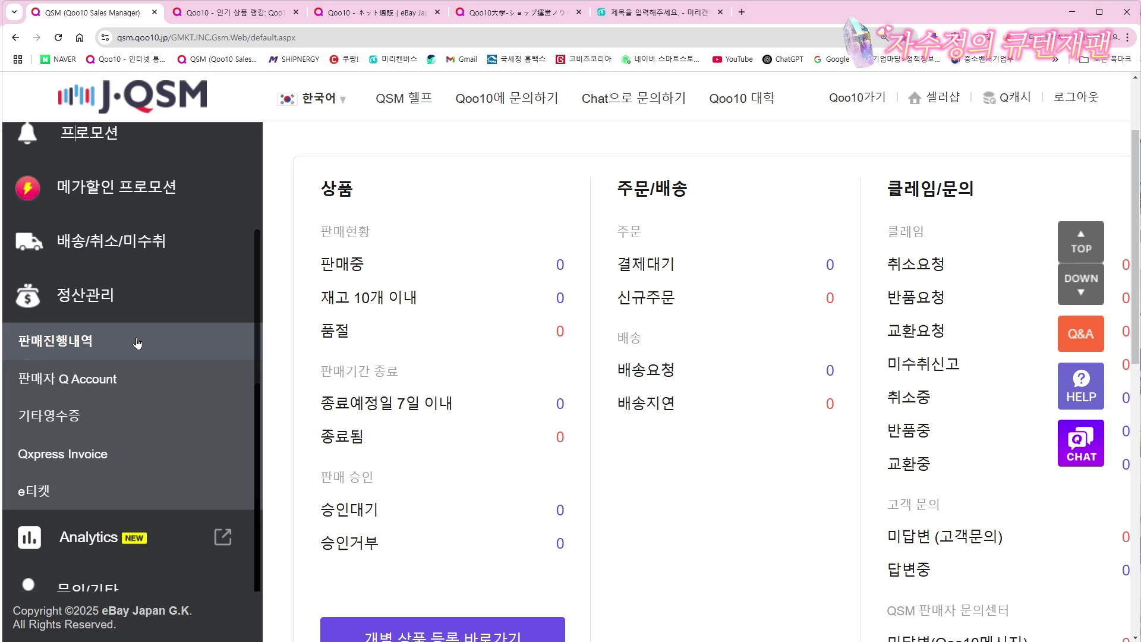
left_click(68, 343)
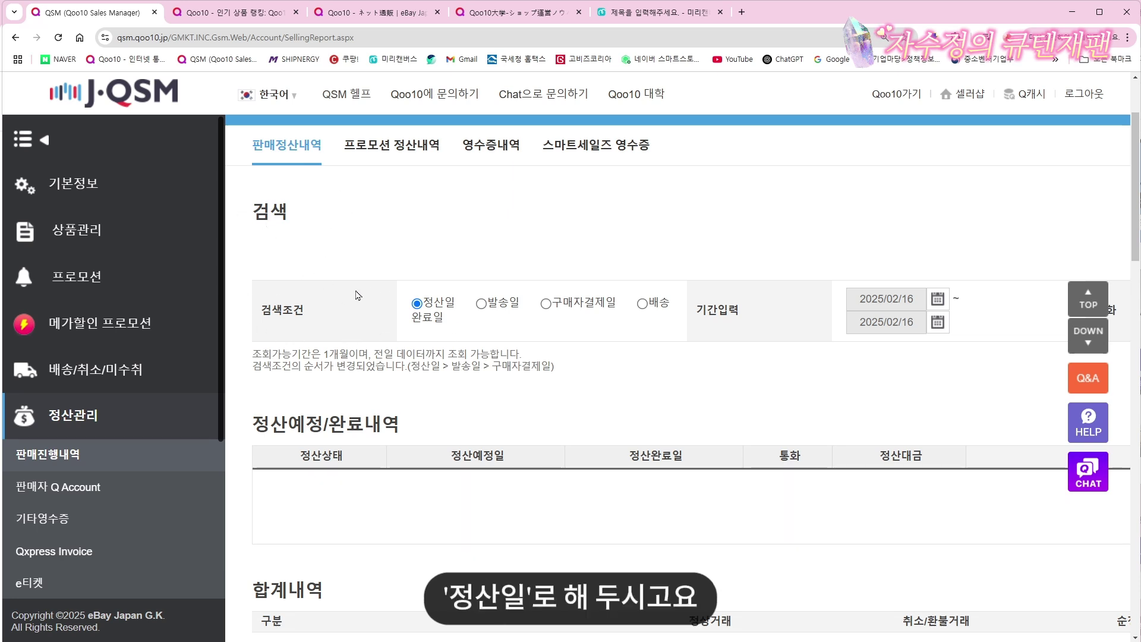
Set the end date of the search period to 2025/03/31 and search the 판매정산내역 settlement records.
scroll(583, 291, "right", 3)
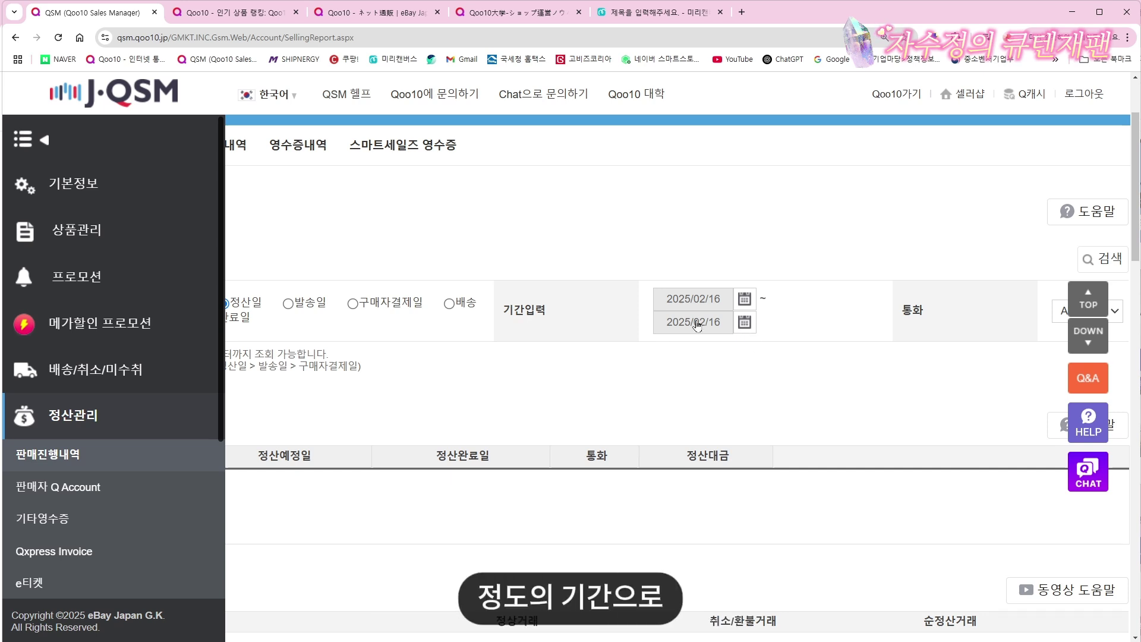
left_click(742, 328)
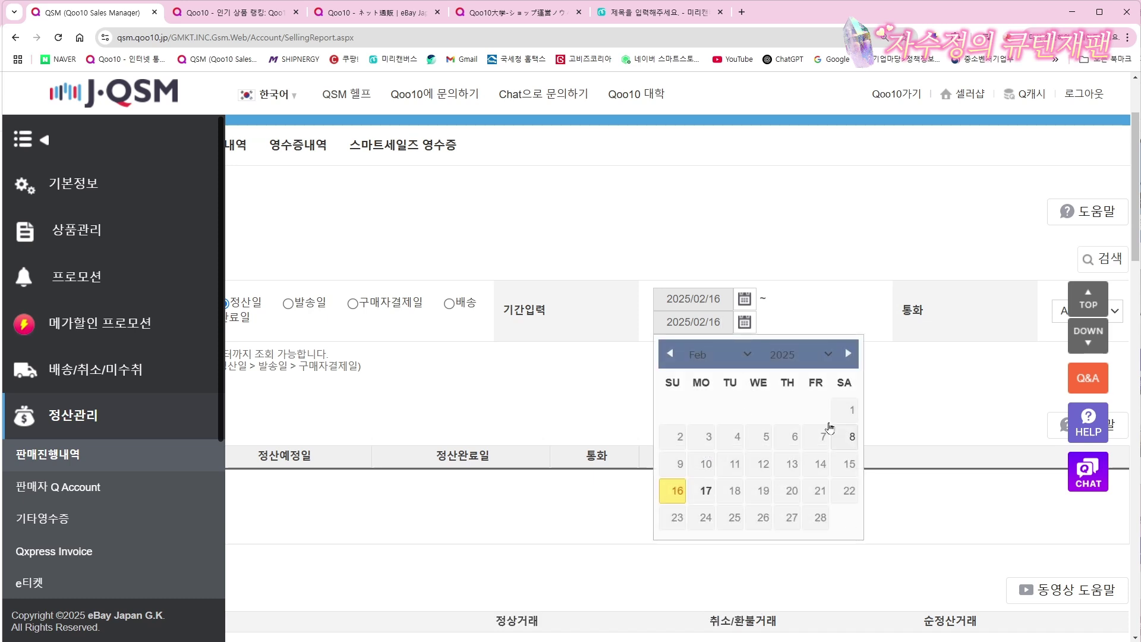
left_click(850, 356)
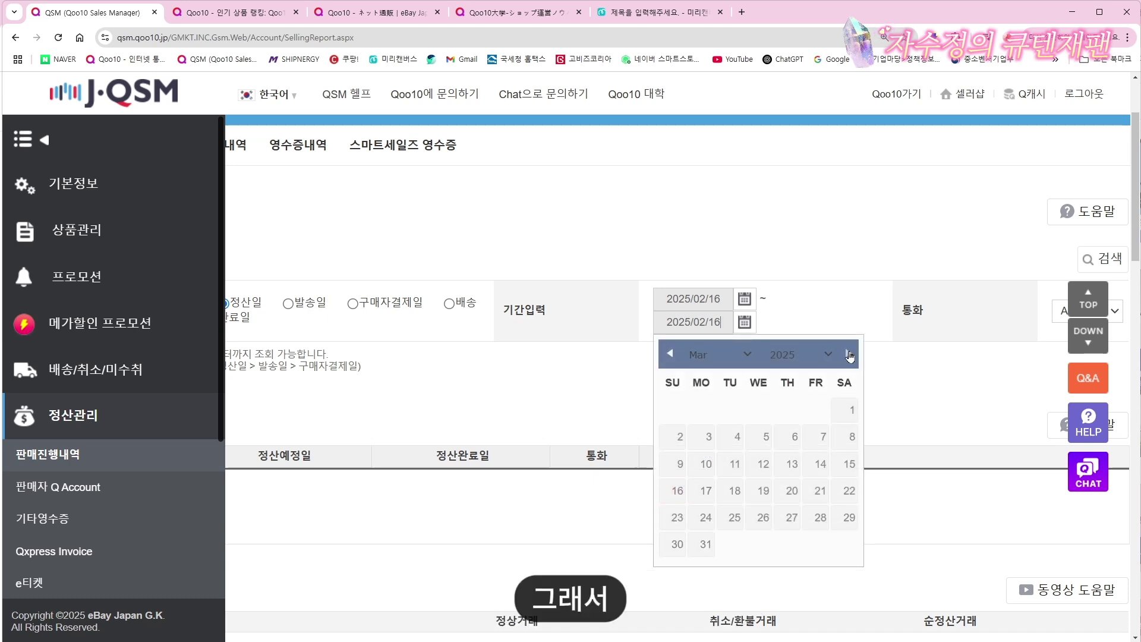
left_click(706, 543)
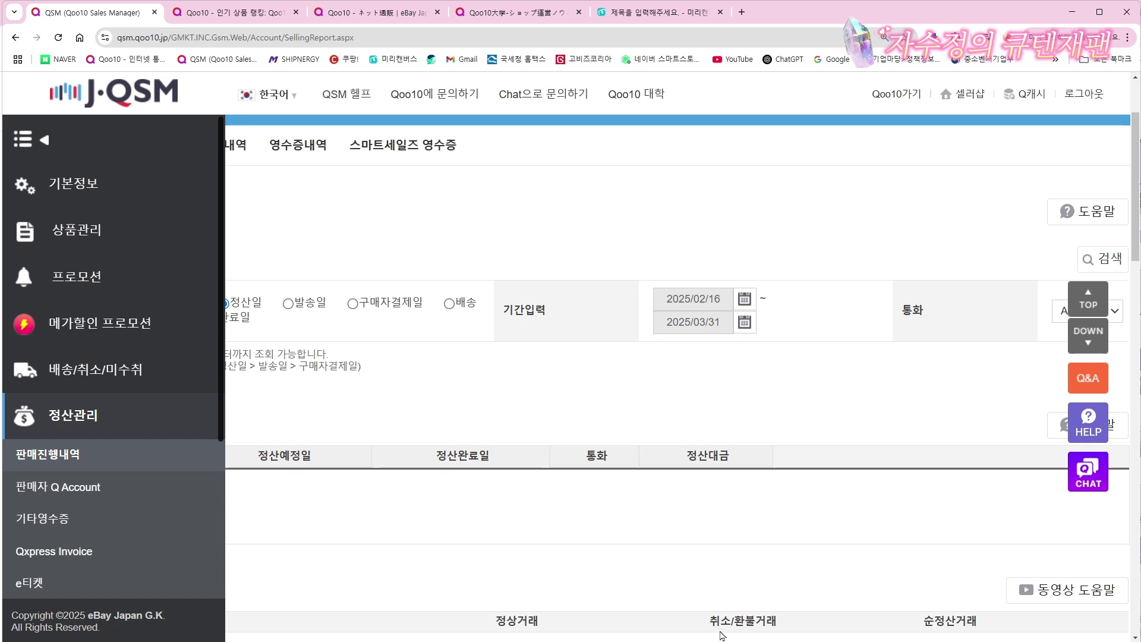
scroll(722, 636, "right", 2)
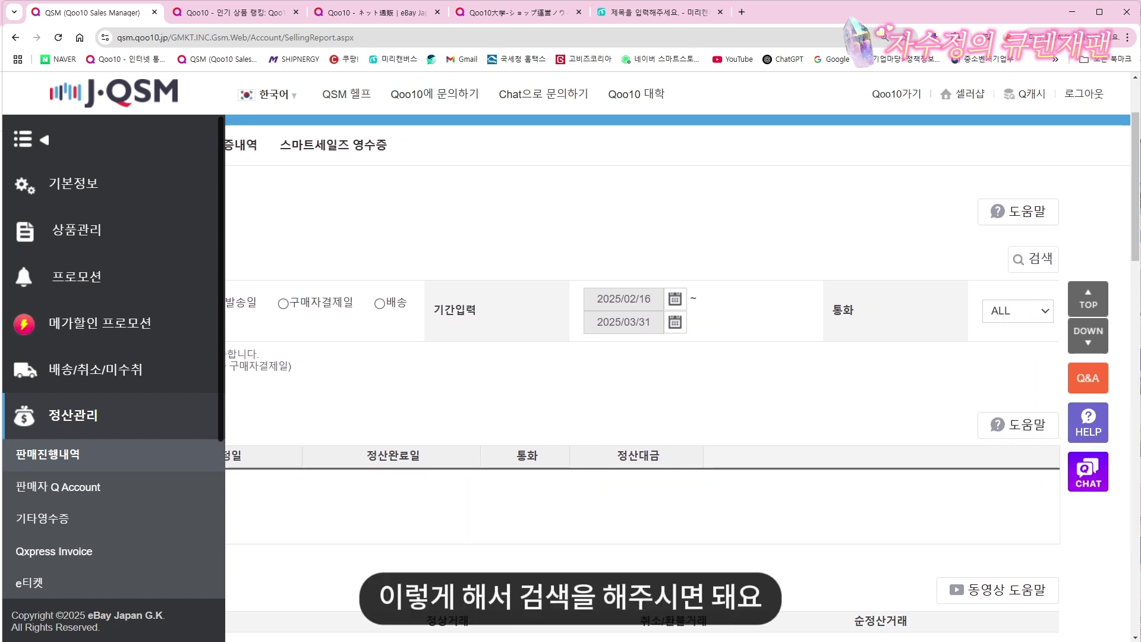
left_click(1034, 262)
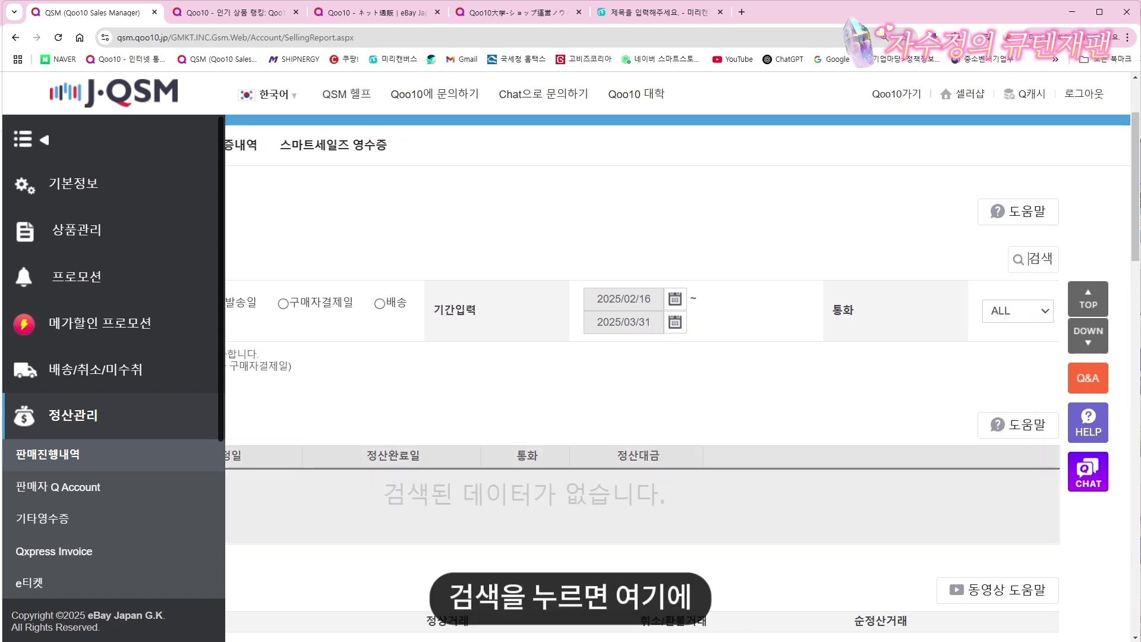
scroll(302, 510, "left", 8)
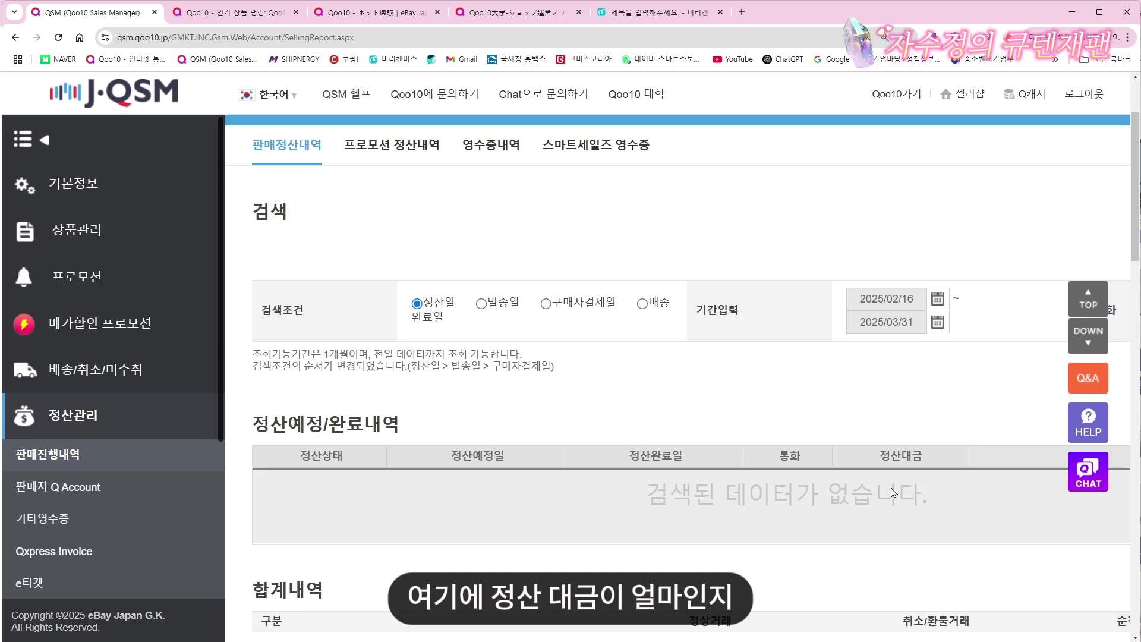
scroll(820, 499, "right", 3)
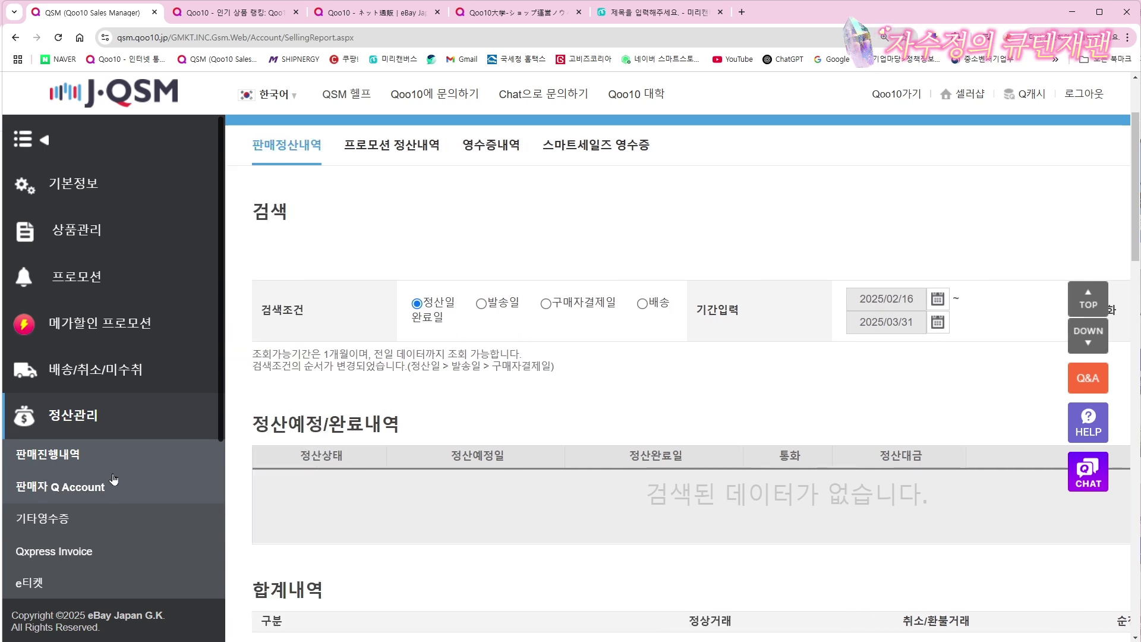
Open the Qoo10 Analytics page from the seller menu and close it again.
scroll(114, 479, "down", 4)
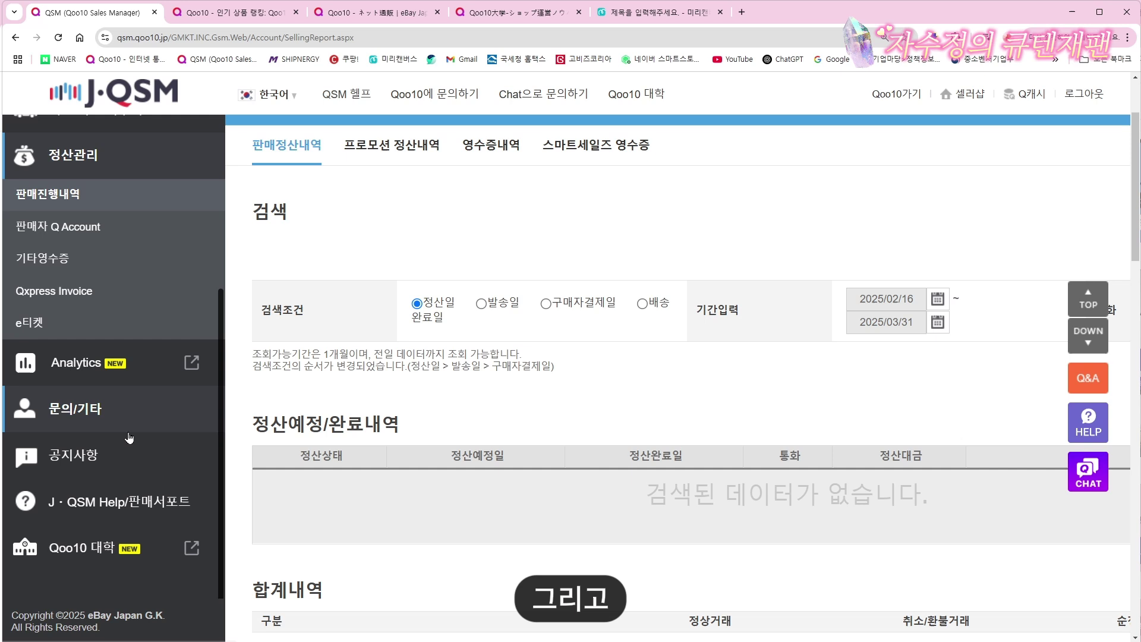
left_click(82, 365)
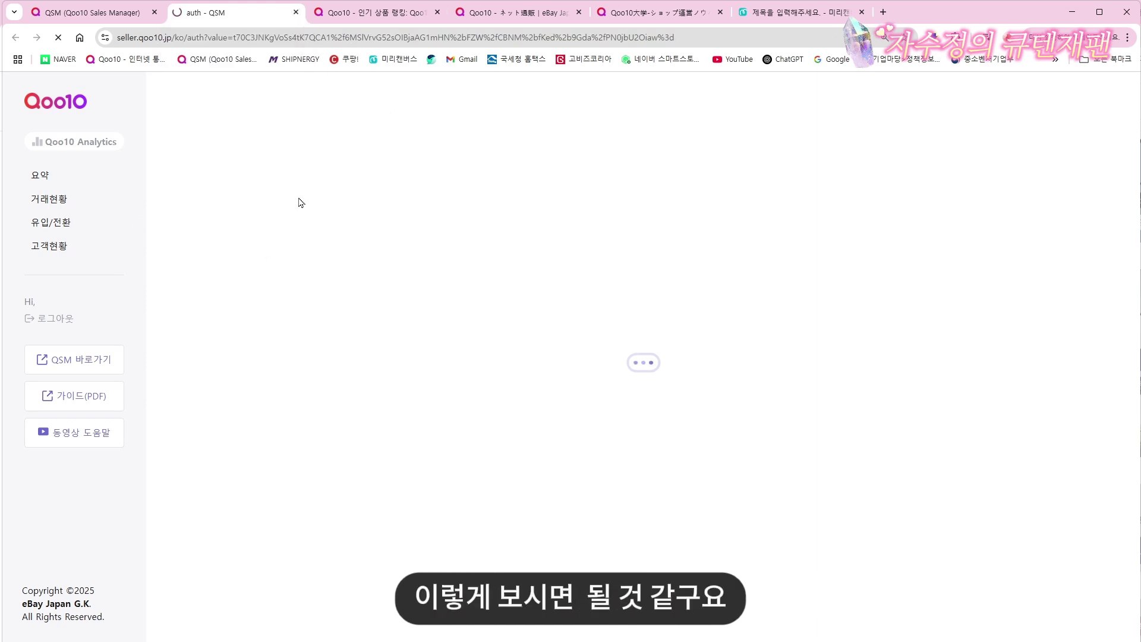
left_click(295, 12)
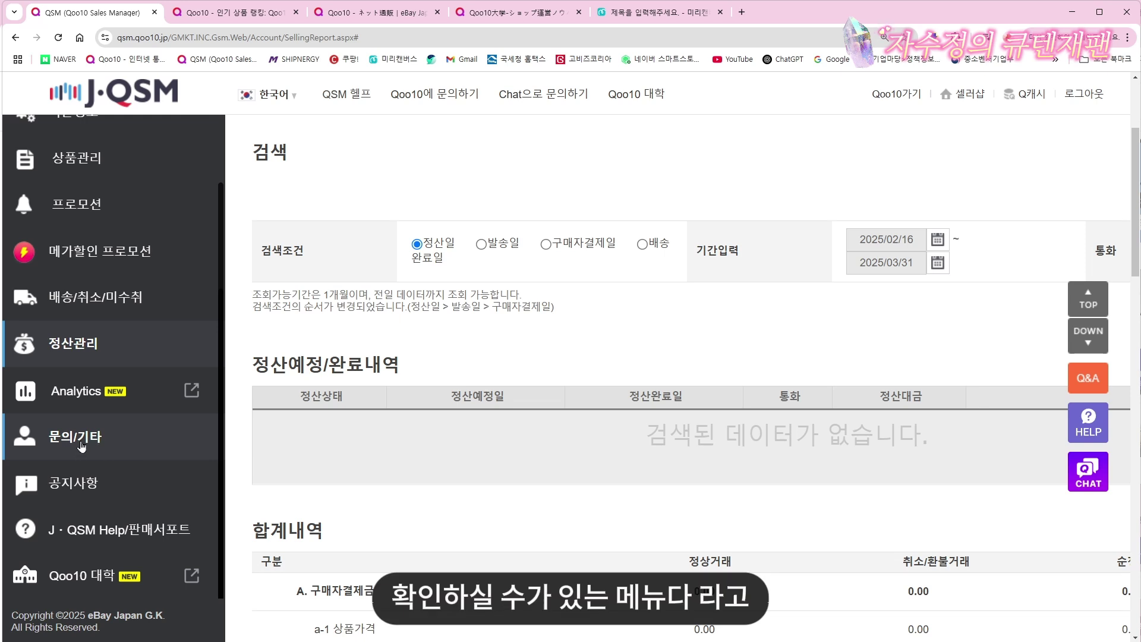
Open the 공지사항 page and look through its list of notices.
left_click(72, 488)
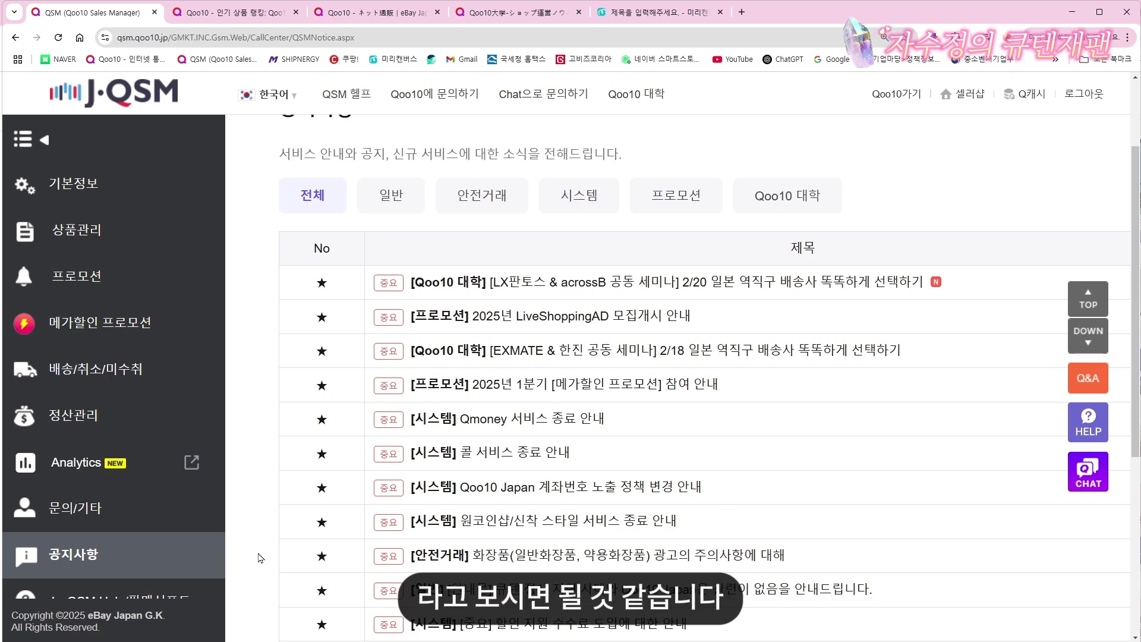
scroll(136, 517, "down", 3)
key("ctrl+minus")
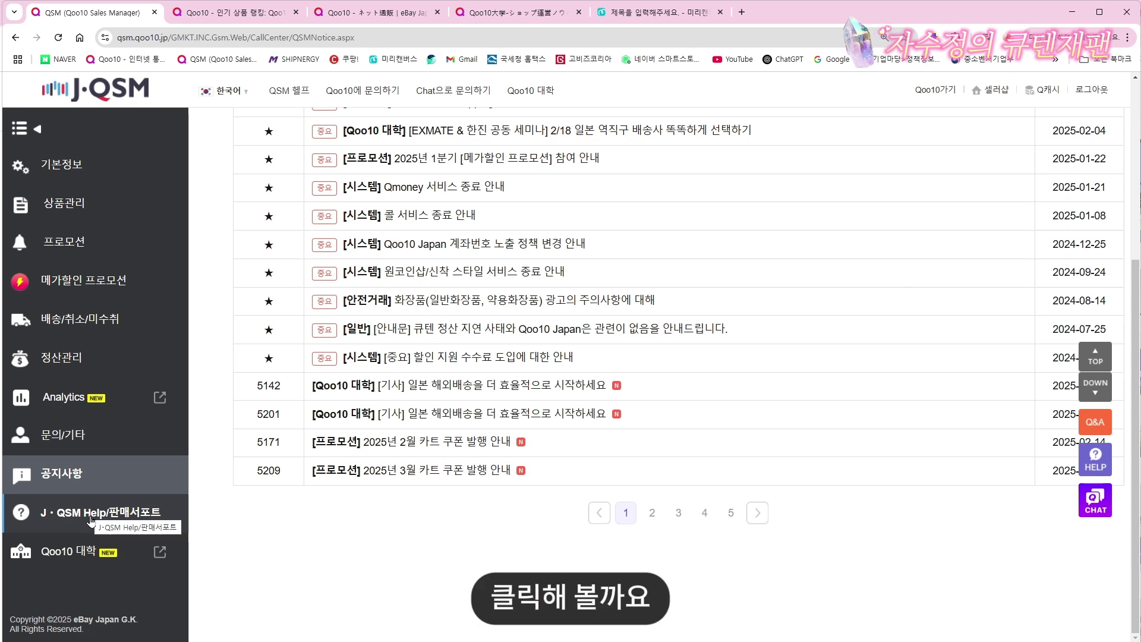
Expand the J·QSM Help/판매서포트 menu to view its Seller Support Center and Qoo10 교육 동영상 entries.
left_click(107, 522)
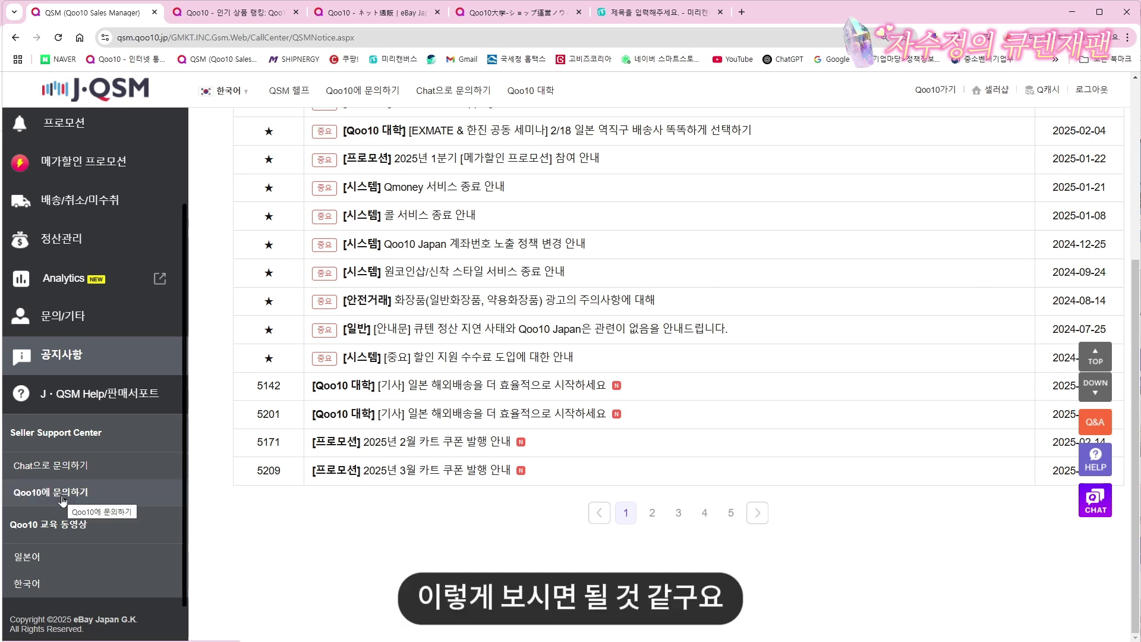
scroll(63, 501, "down", 1)
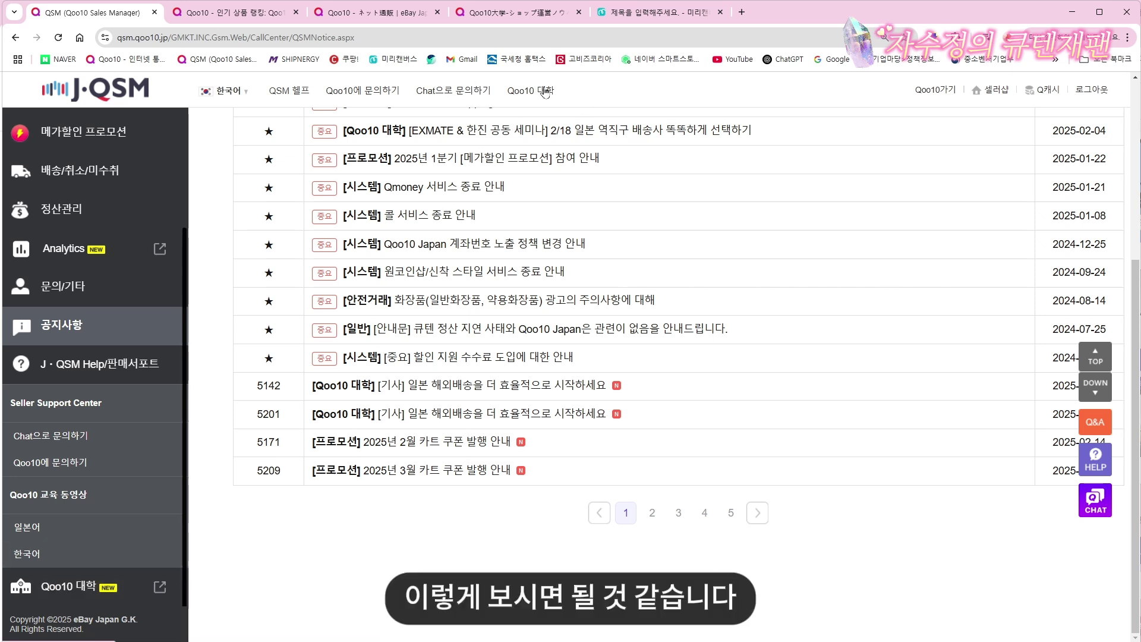
Return to the J·QSM dashboard home page and view its 공지사항 section.
left_click(109, 91)
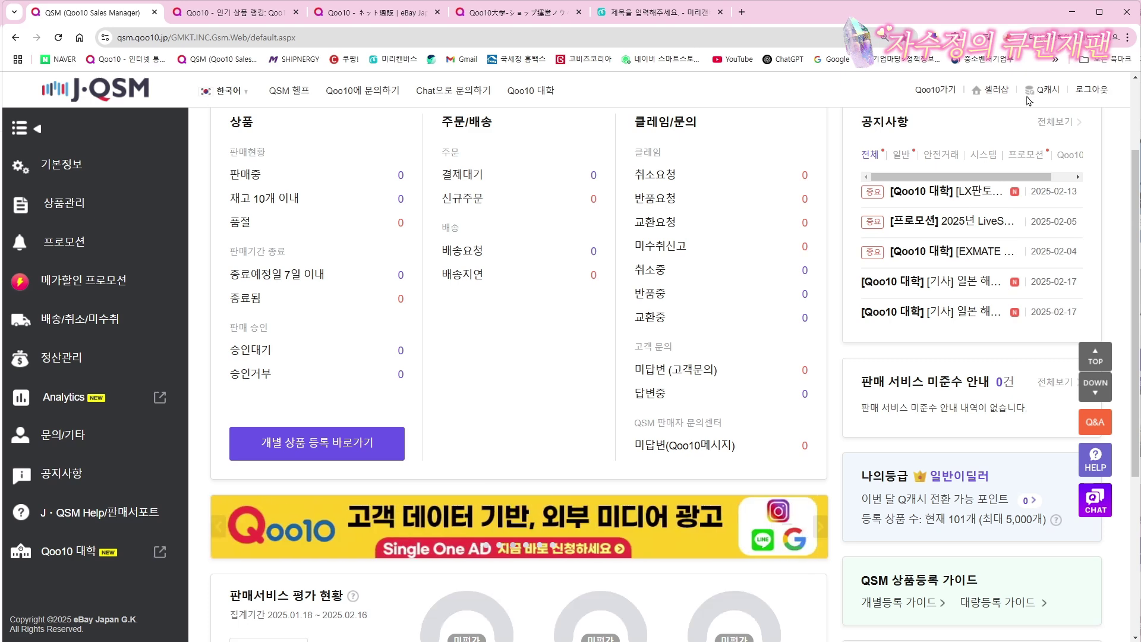
left_click(1055, 123)
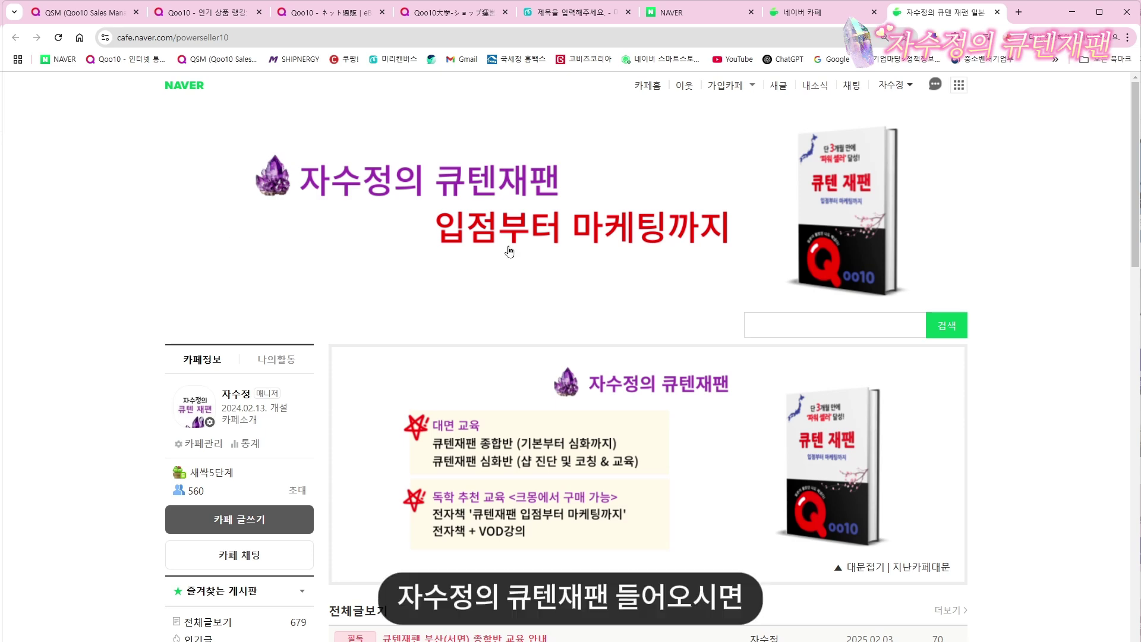
Look through the Naver cafe's board list and 전체글보기 posts, enlarging the page to 175%.
scroll(148, 300, "down", 3)
scroll(148, 300, "down", 3)
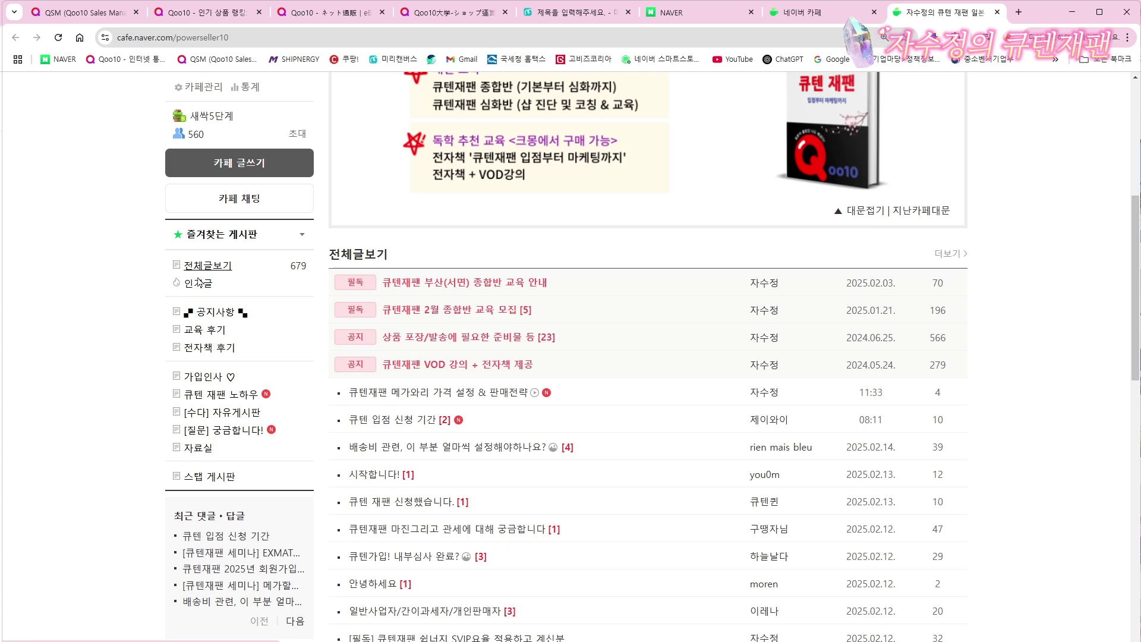
key("ctrl+plus")
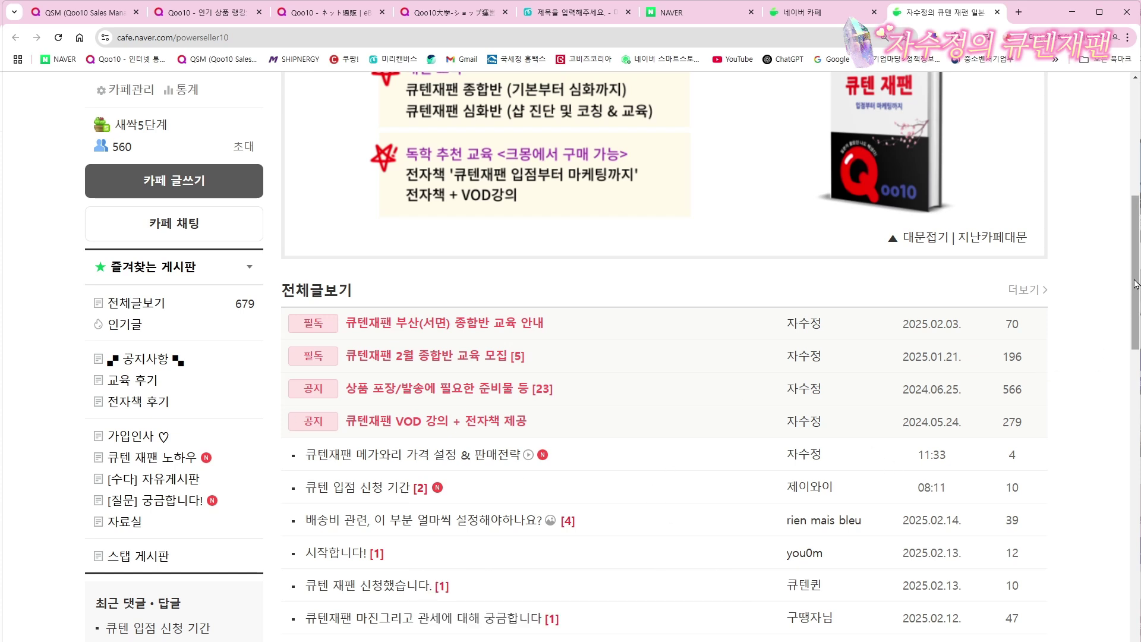
left_click_drag(1134, 287, 1131, 321)
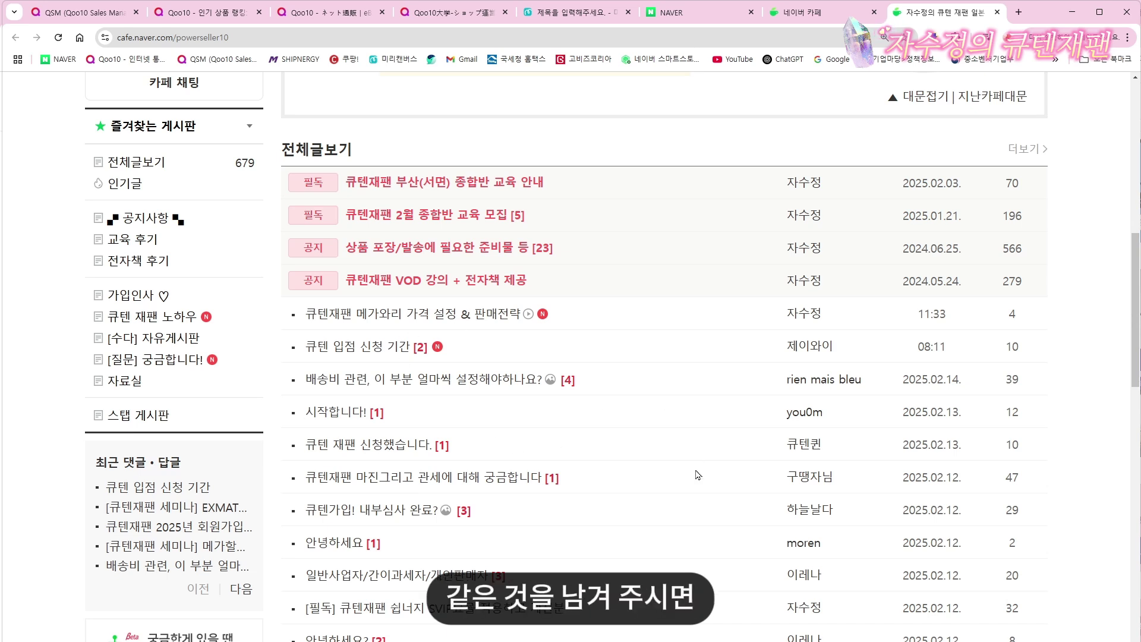
key("ctrl+plus")
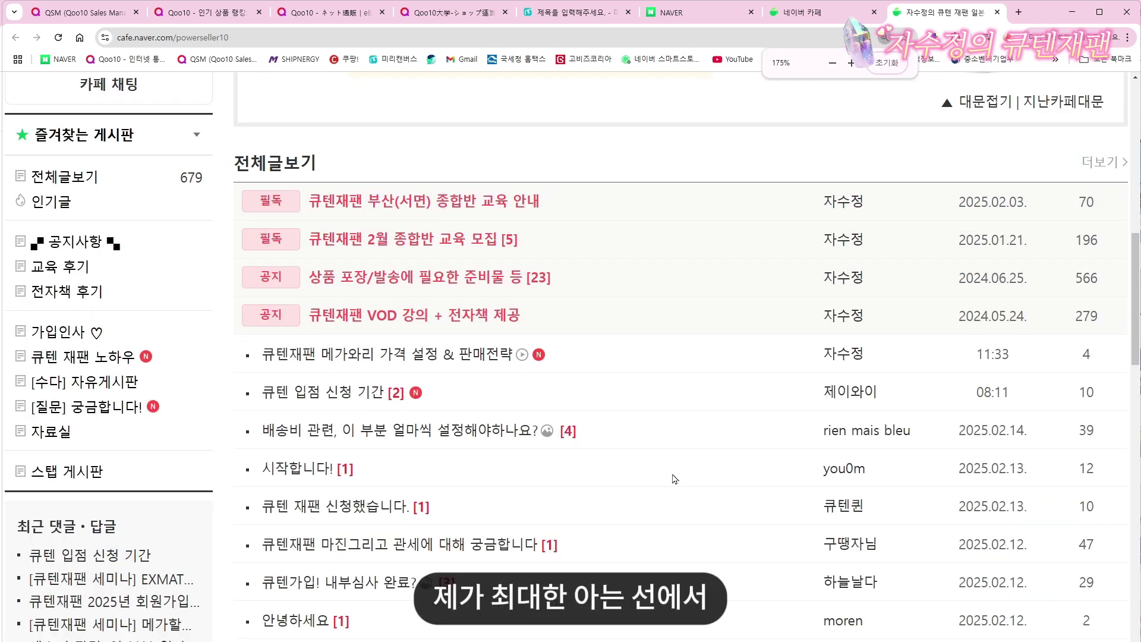